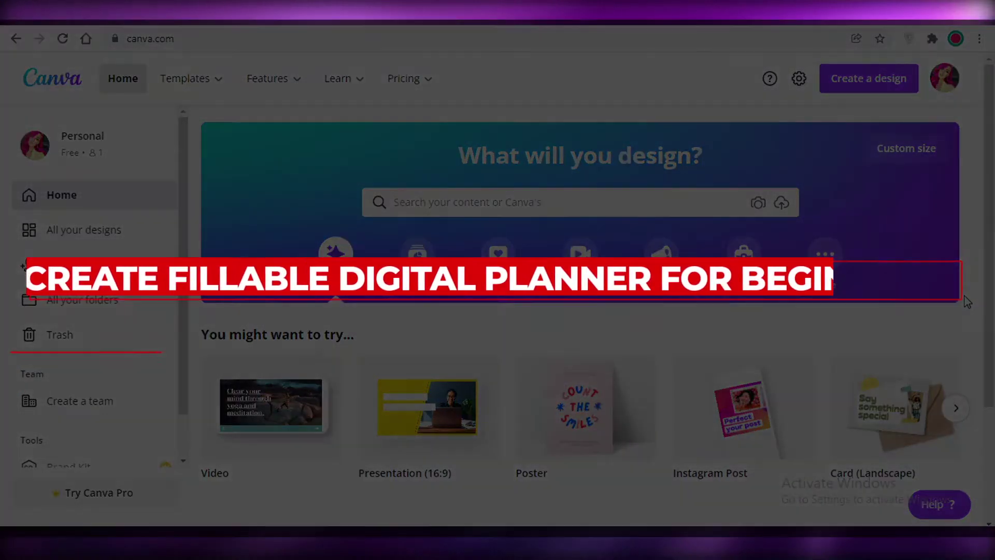
Look through the recent designs on the home page and check the account options.
scroll(966, 302, "down", 6)
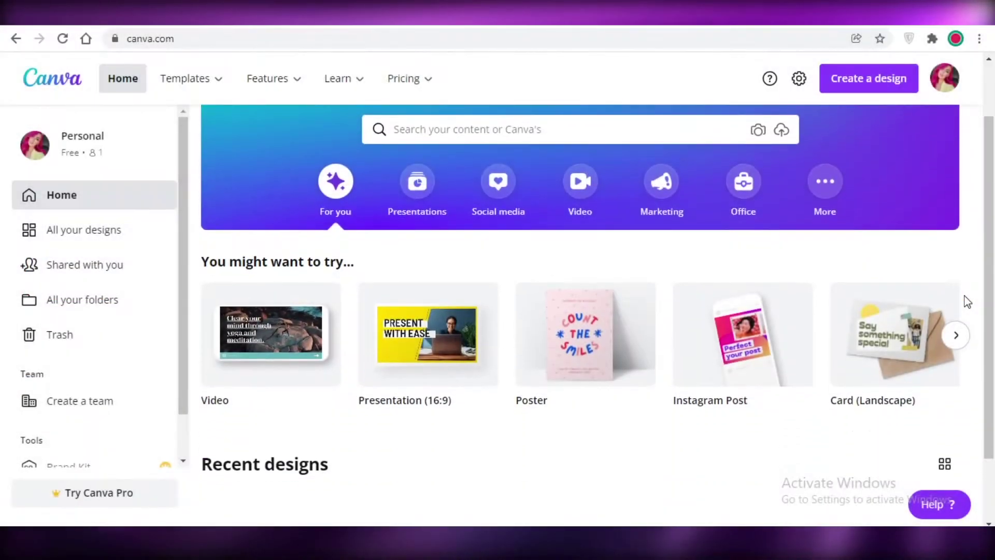
scroll(967, 302, "down", 10)
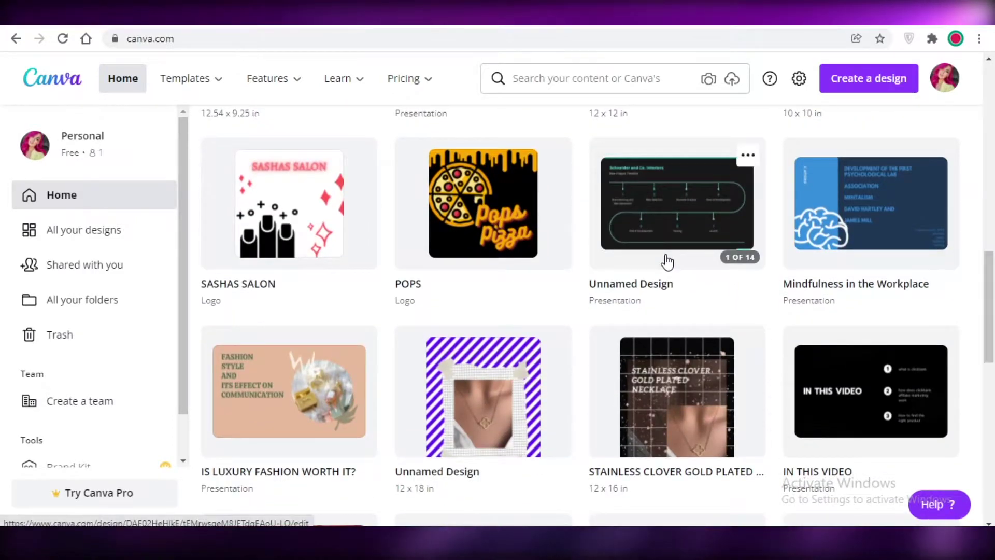
scroll(667, 263, "down", 5)
scroll(667, 263, "down", 5)
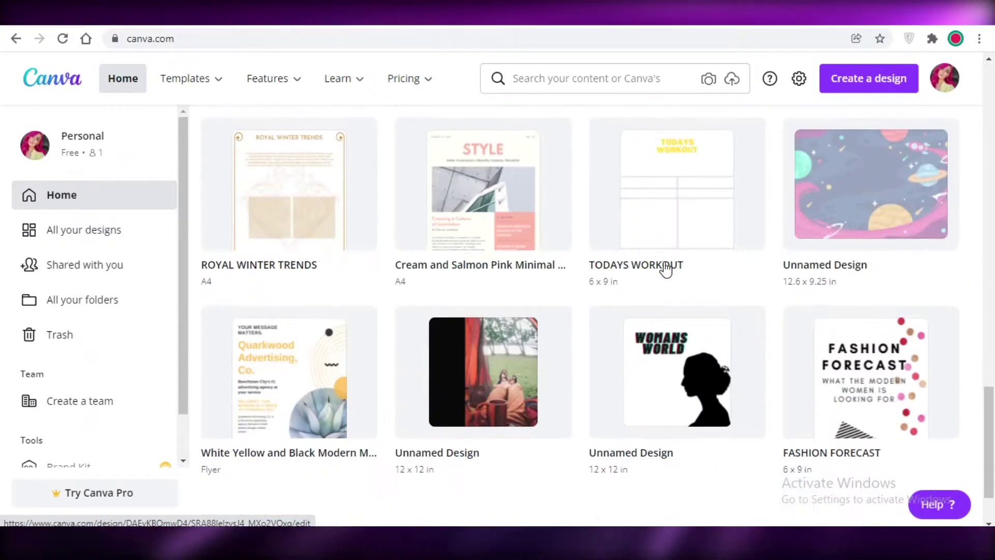
scroll(266, 348, "up", 17)
scroll(254, 324, "up", 9)
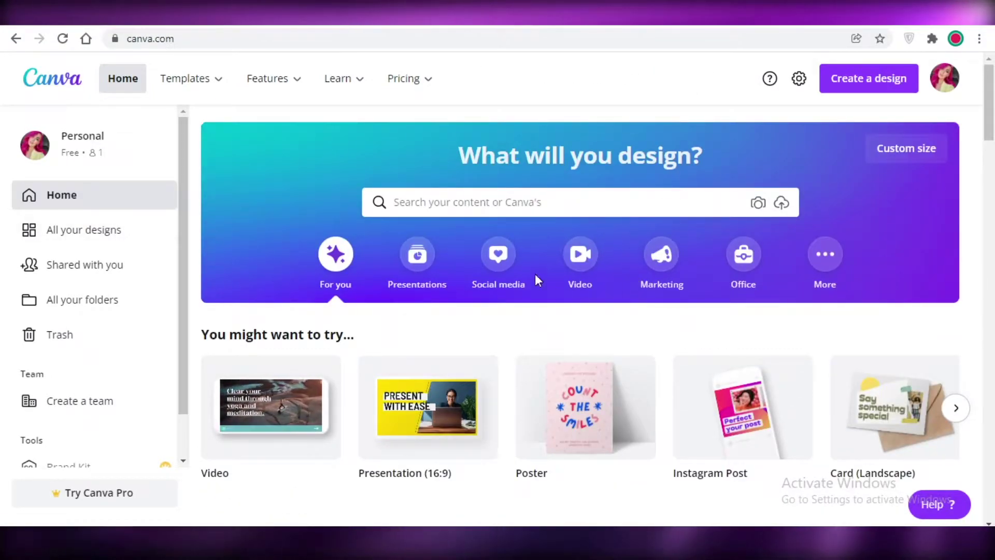
scroll(912, 247, "down", 3)
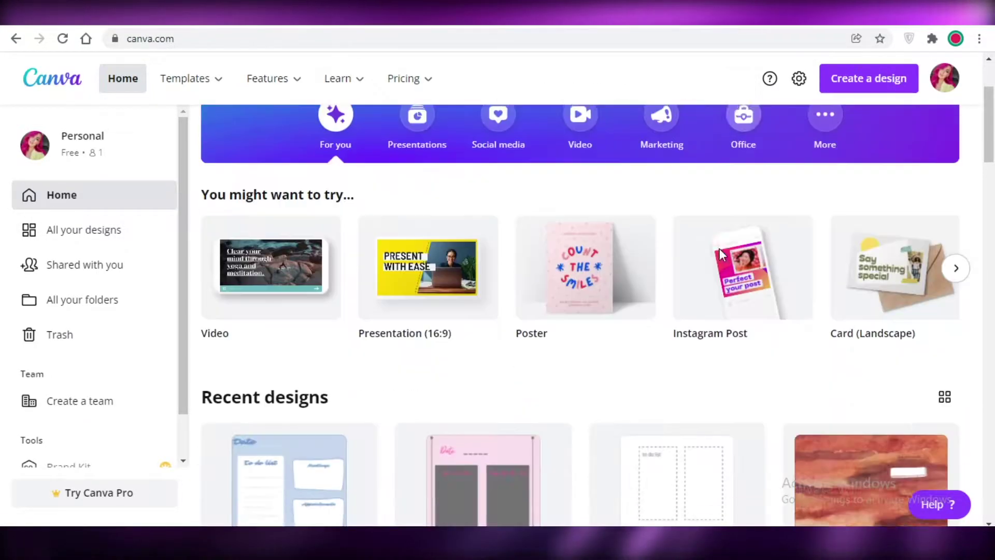
scroll(736, 404, "up", 3)
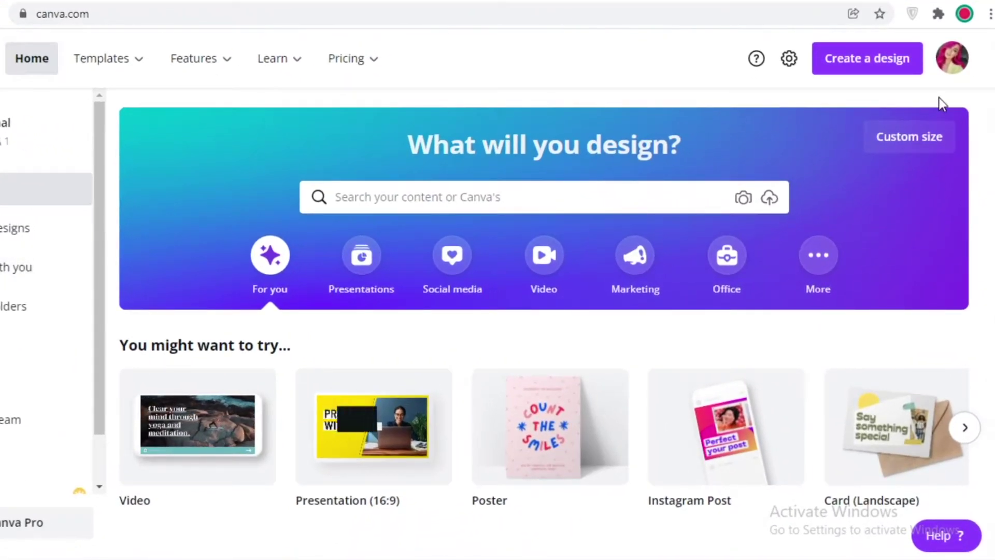
left_click(941, 72)
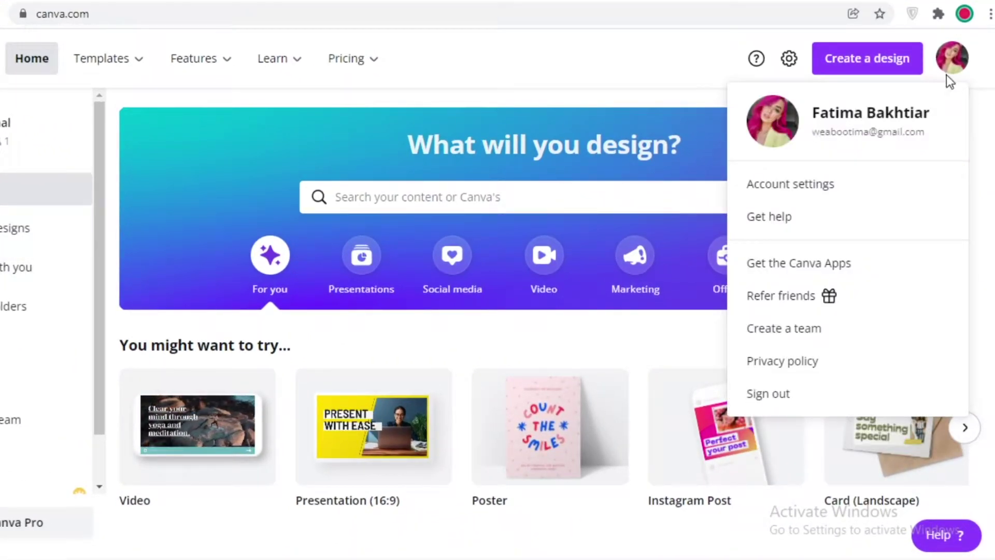
left_click(948, 81)
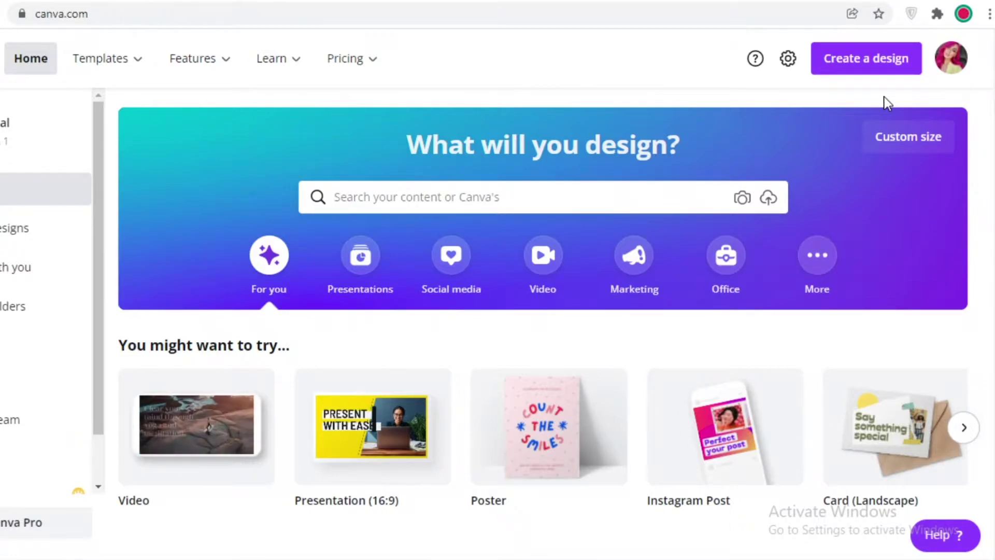
left_click(887, 149)
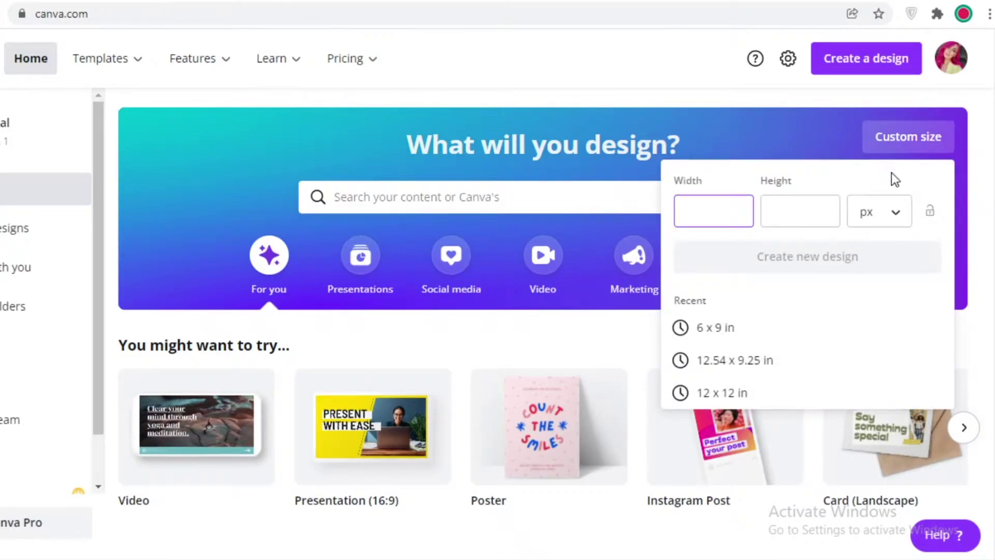
left_click(884, 211)
left_click(873, 248)
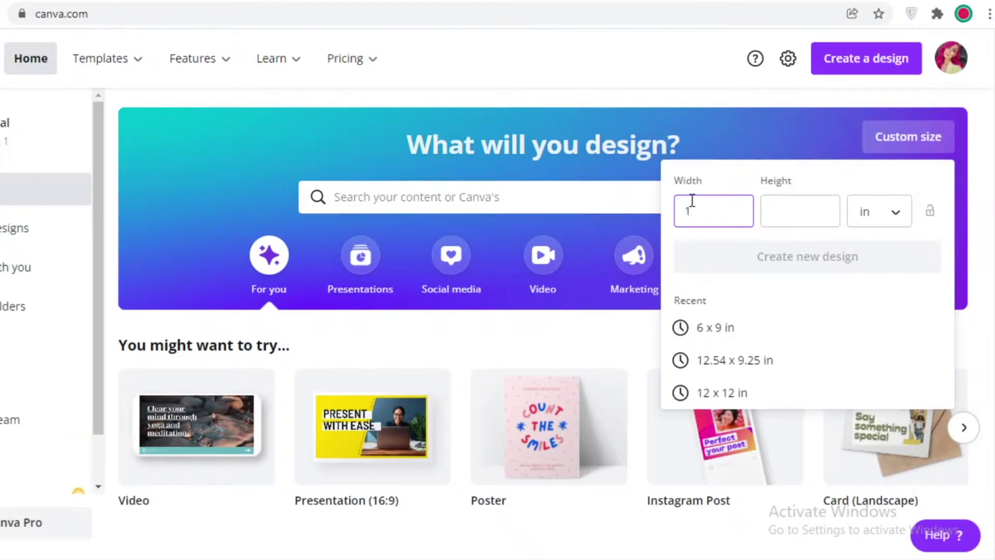
left_click(780, 200)
type("12")
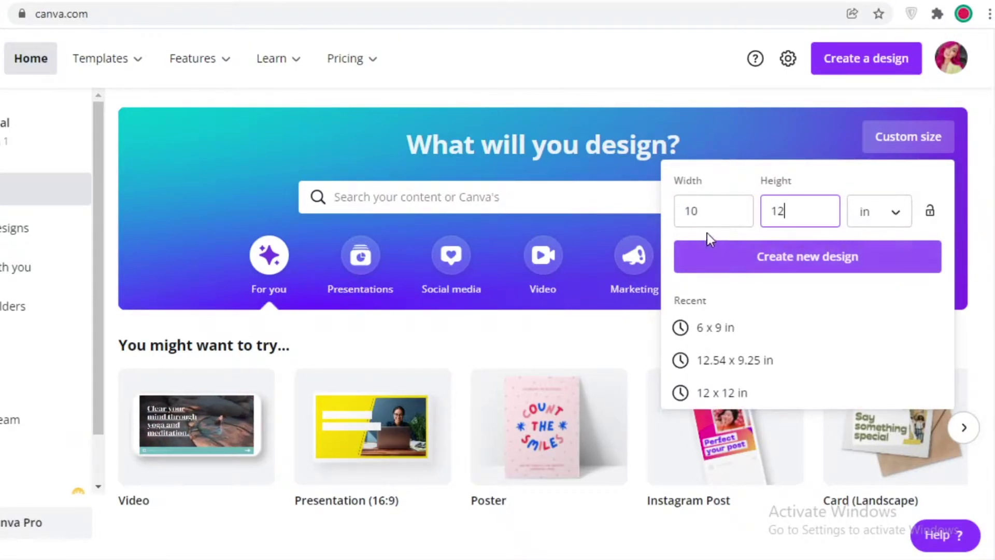
key("BackSpace")
key("BackSpace")
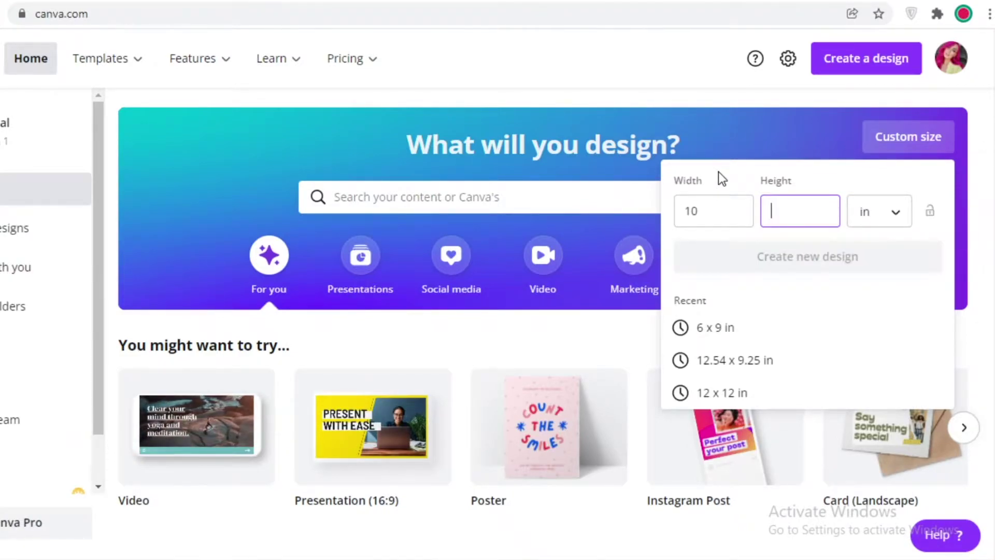
Search the templates for "planner" from the home page.
left_click(460, 199)
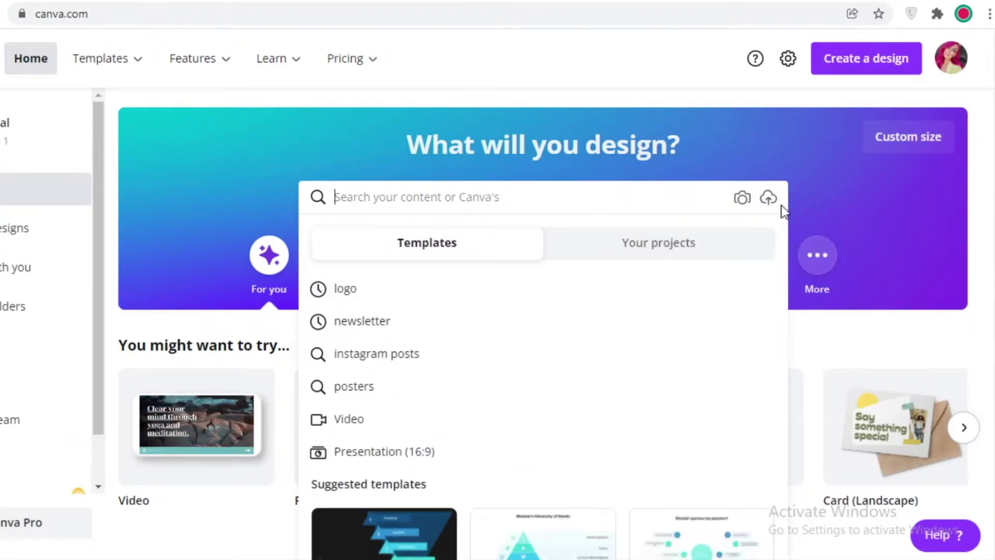
type("po")
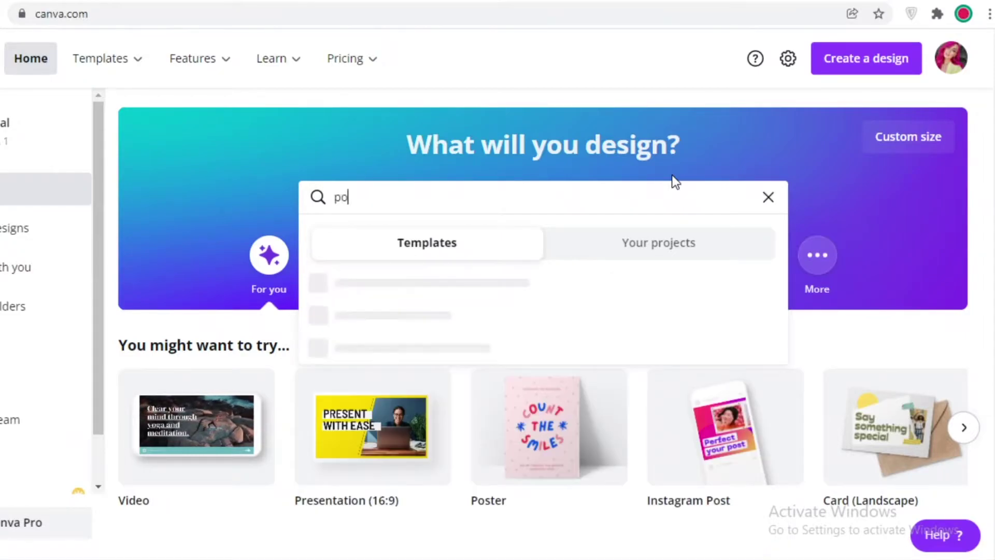
key("BackSpace")
key("BackSpace")
type("d")
key("BackSpace")
type("planner")
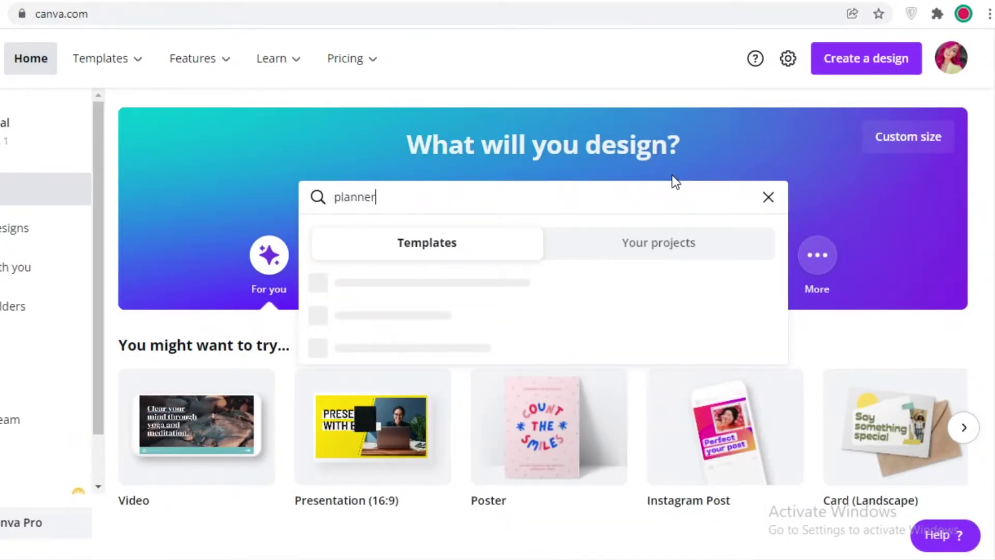
key("Return")
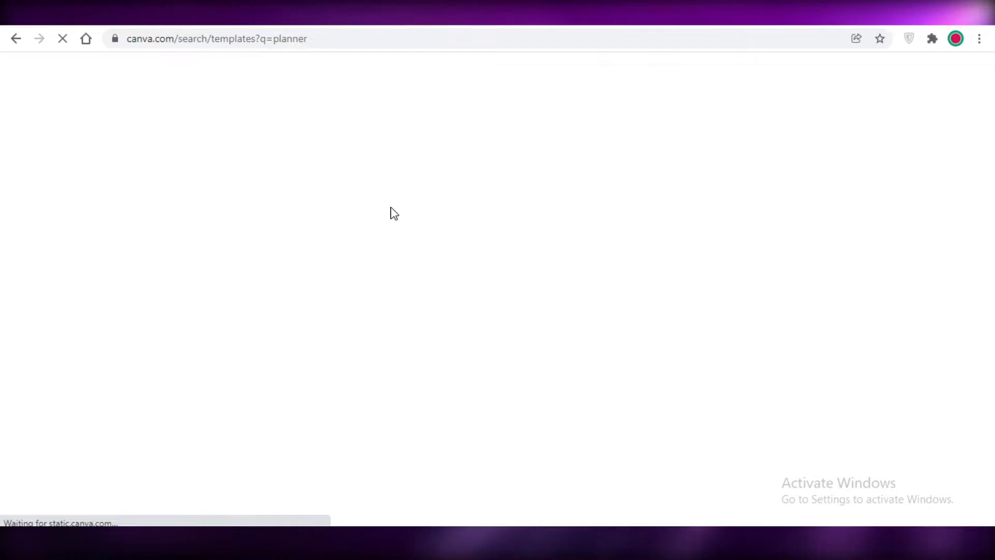
Create a blank planner design from the planner template results.
scroll(698, 204, "down", 5)
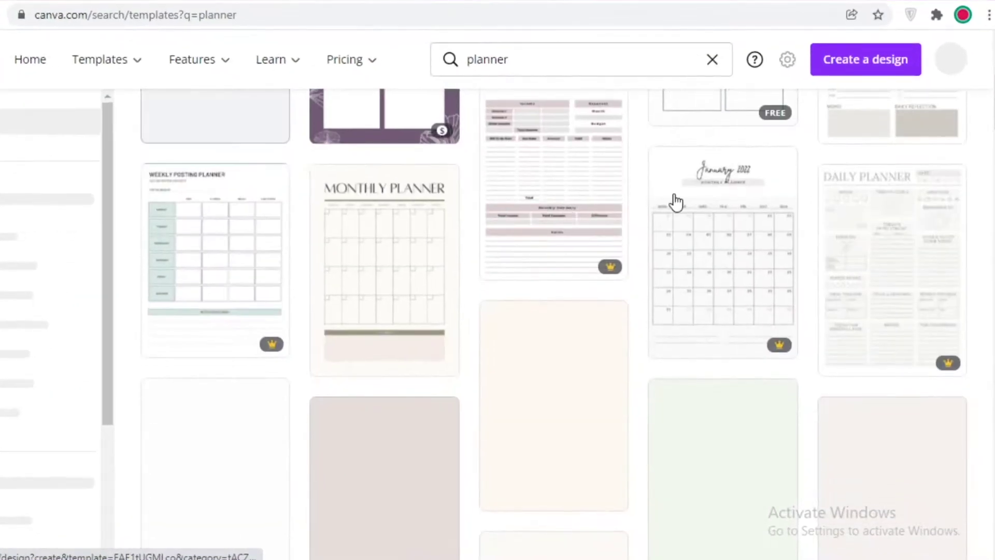
scroll(442, 256, "down", 5)
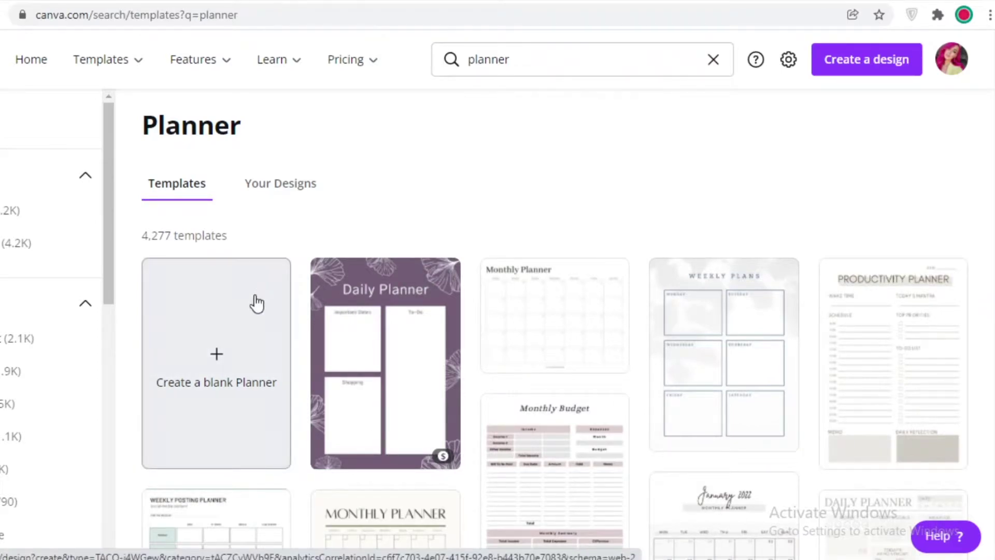
left_click(222, 347)
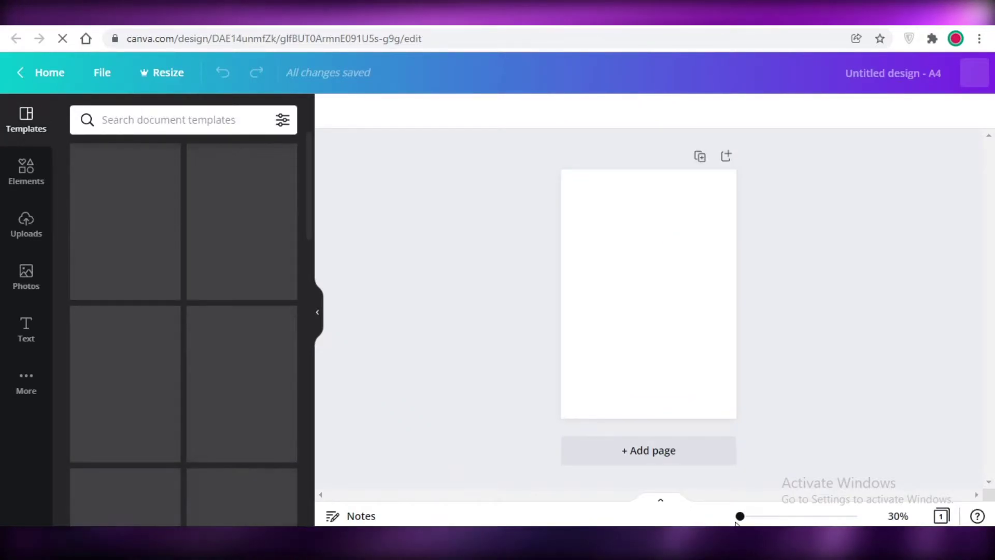
Give the blank page a custom light pink background colour.
left_click_drag(745, 519, 713, 516)
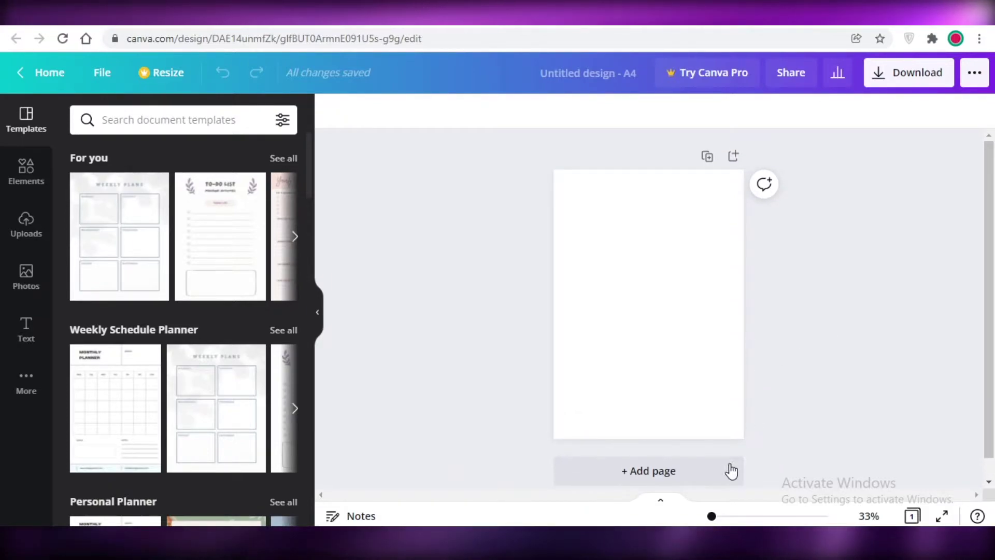
left_click_drag(711, 516, 712, 516)
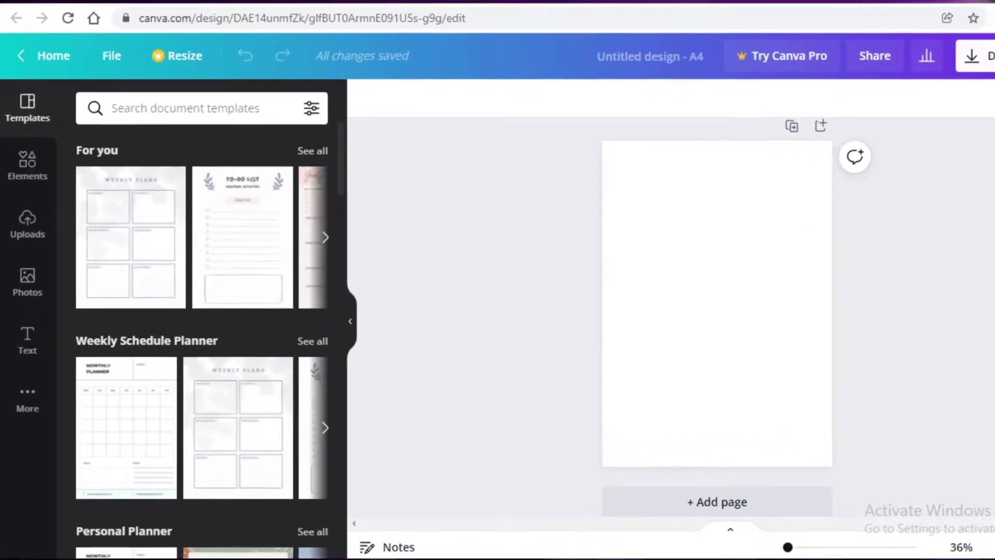
left_click(726, 333)
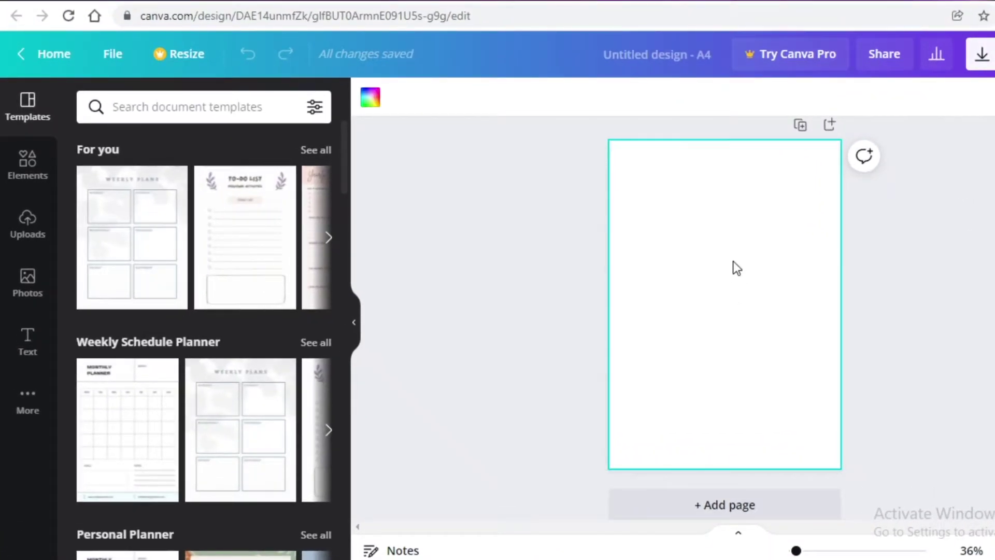
left_click(371, 97)
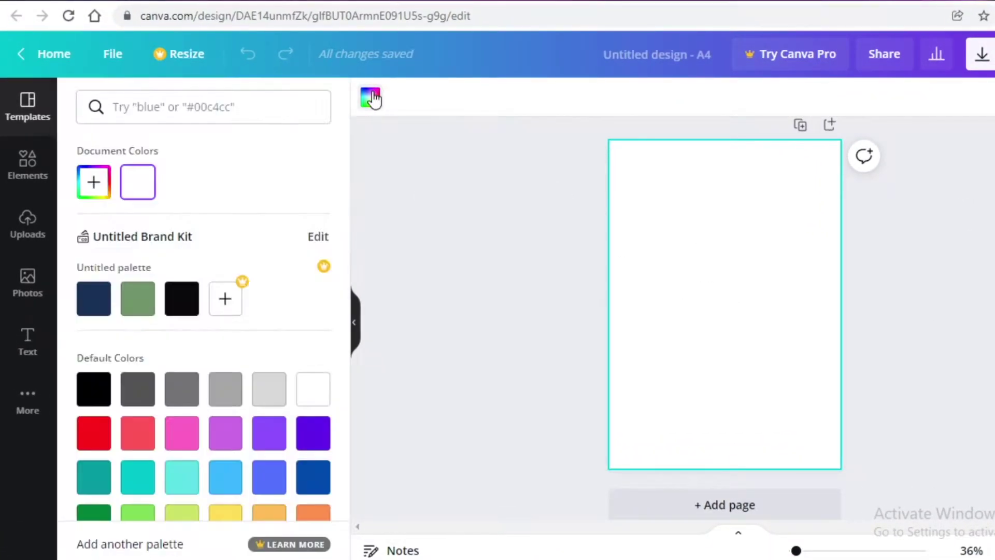
left_click(95, 193)
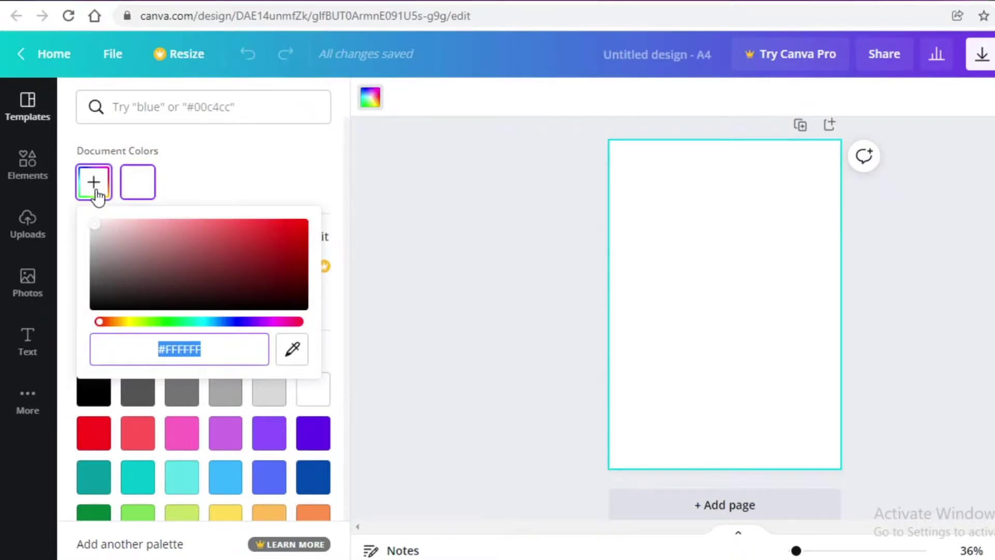
left_click_drag(94, 223, 129, 227)
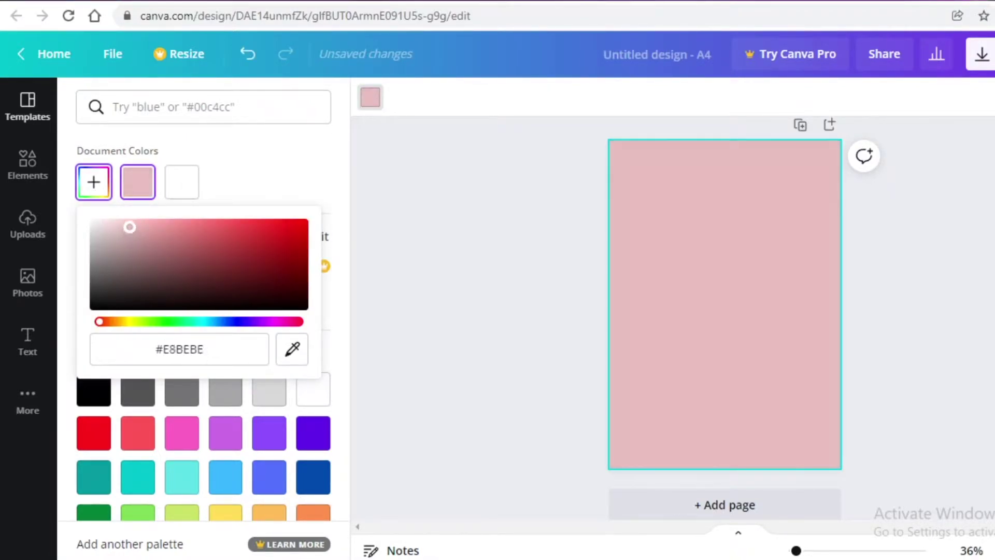
left_click_drag(102, 328, 305, 329)
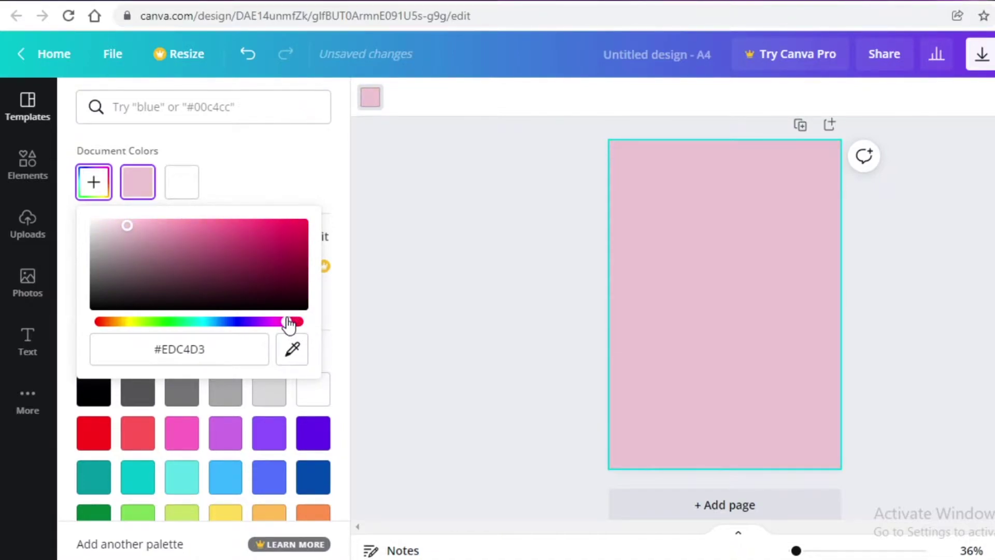
left_click_drag(131, 224, 129, 224)
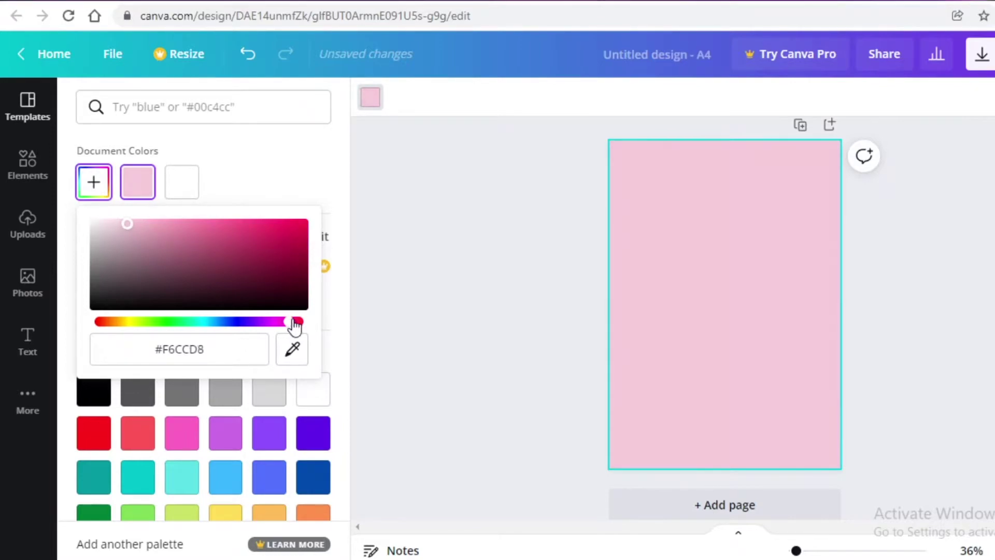
left_click(889, 325)
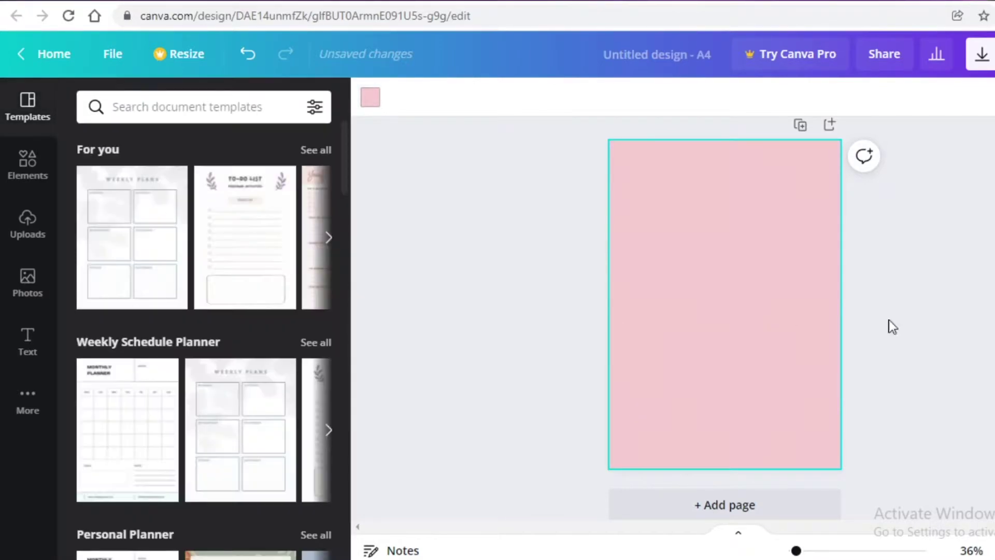
Add a solid square from the lines and shapes collection to the pink page.
left_click_drag(795, 553, 794, 552)
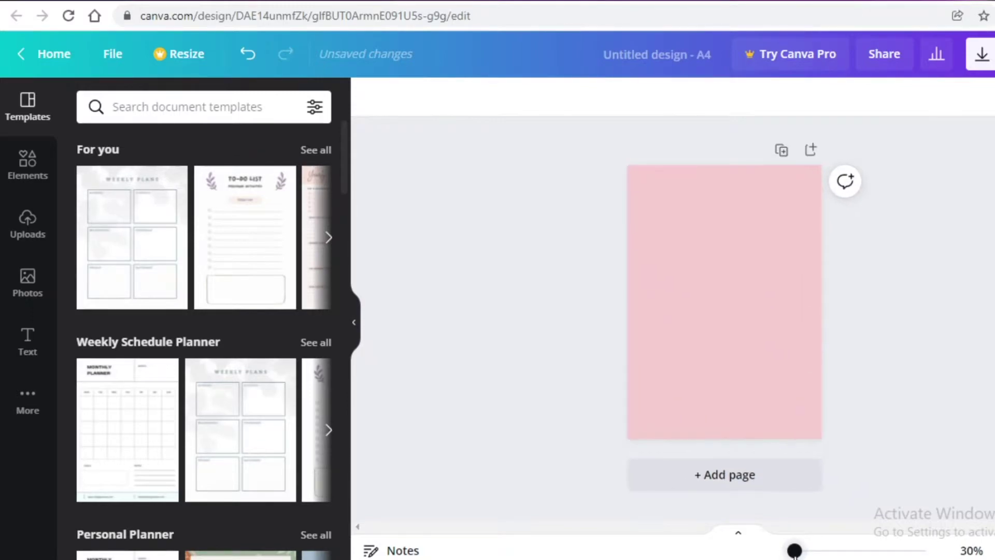
left_click(27, 185)
left_click(156, 106)
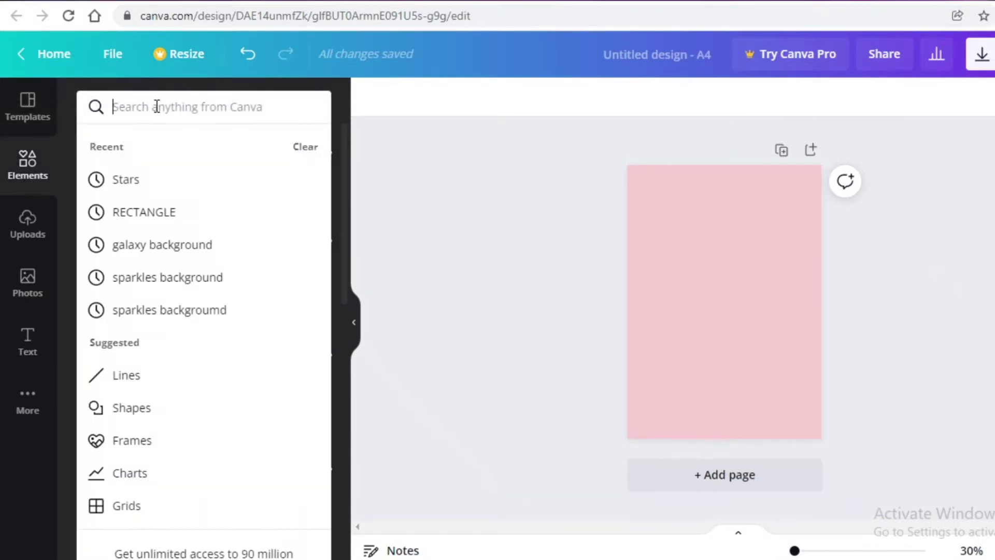
left_click(443, 200)
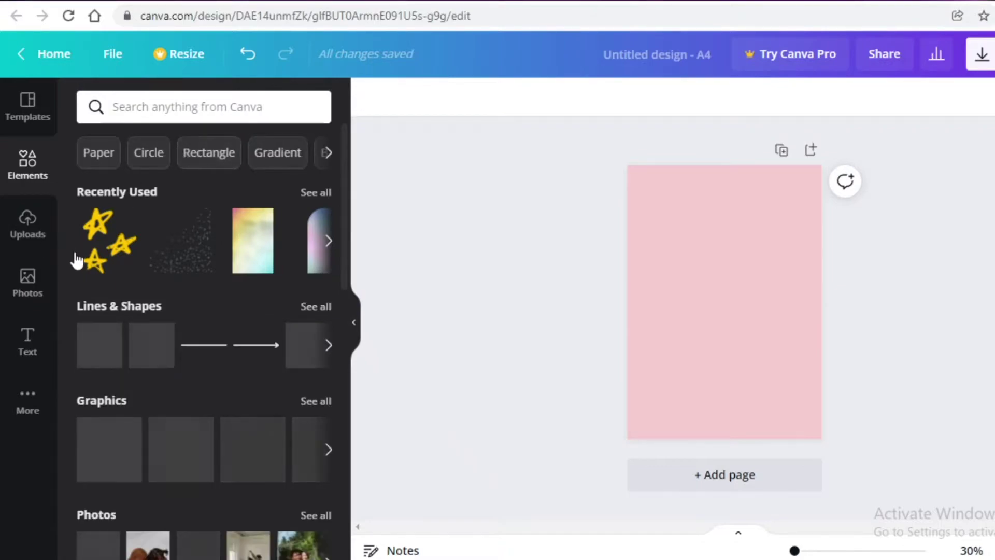
left_click(93, 303)
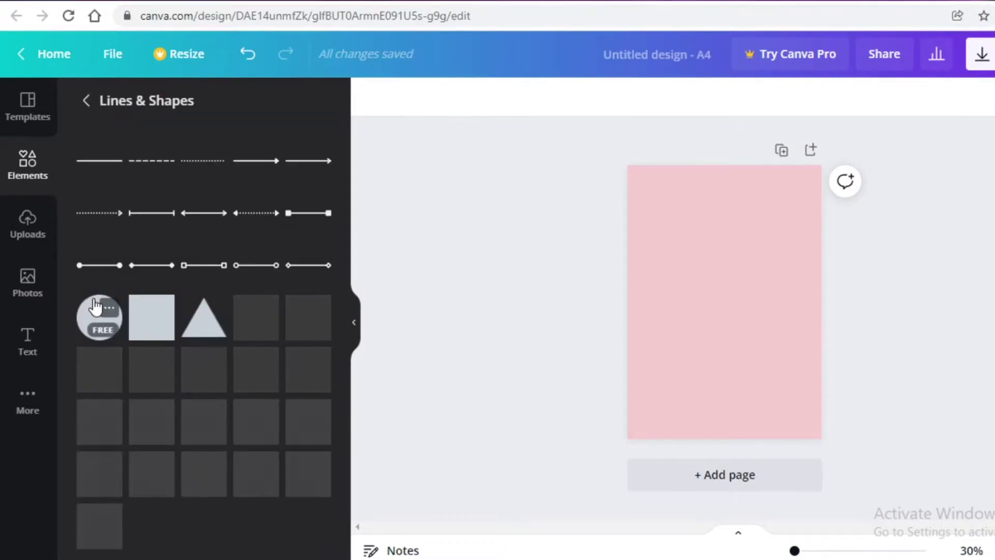
left_click(137, 321)
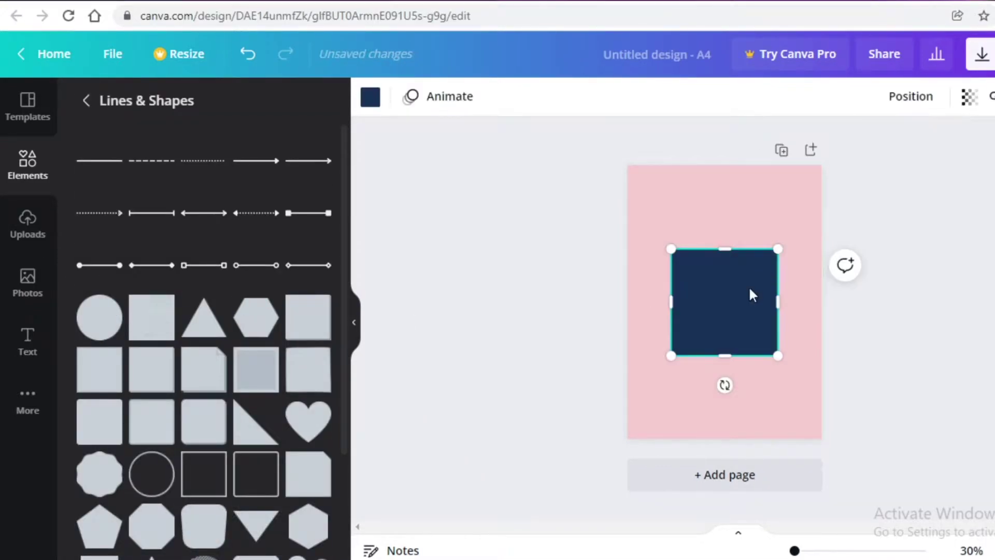
Reshape the dark blue square into an upright rectangle and place it in the page's upper-left area with a small margin.
left_click_drag(722, 356, 724, 284)
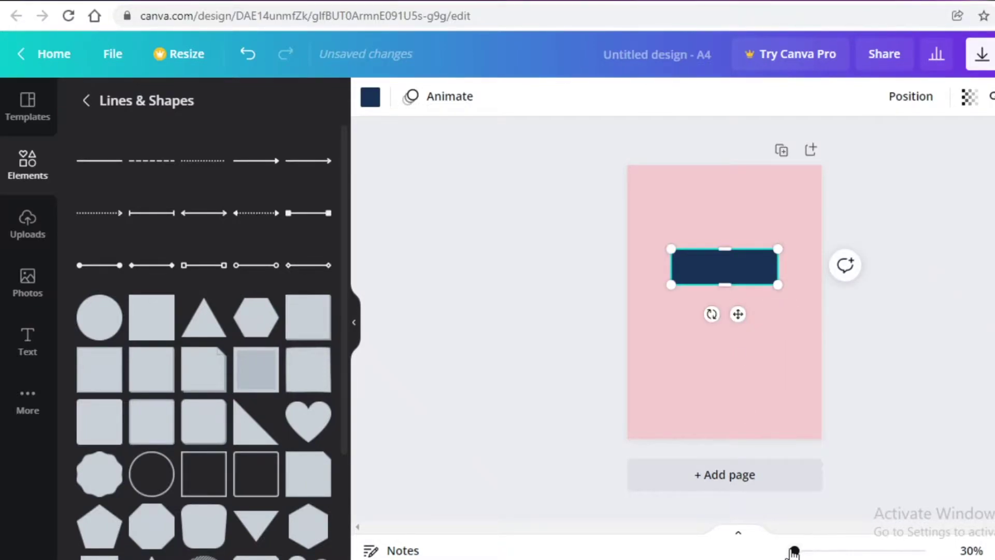
left_click_drag(793, 553, 799, 553)
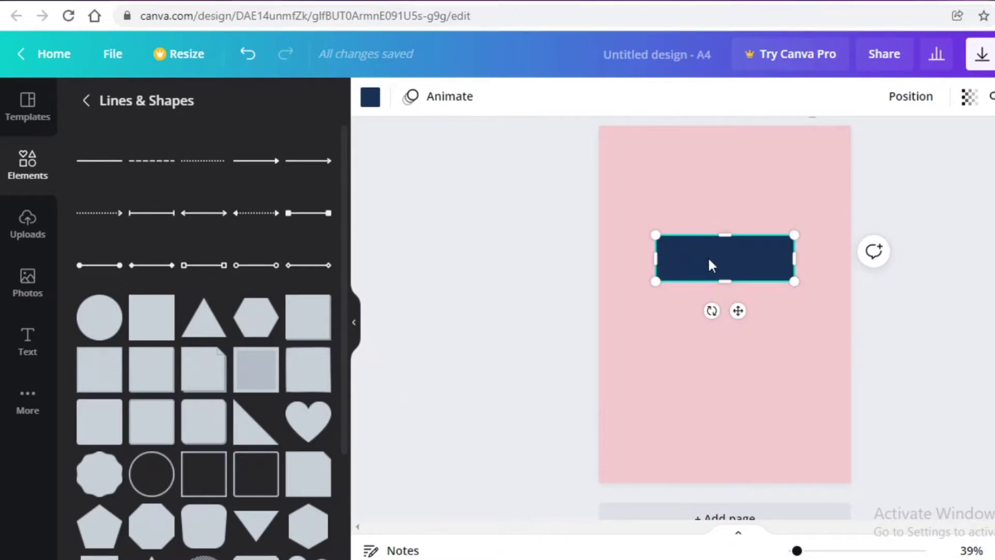
left_click_drag(710, 264, 671, 159)
left_click_drag(760, 168, 668, 268)
left_click_drag(703, 207, 725, 205)
left_click_drag(691, 200, 684, 199)
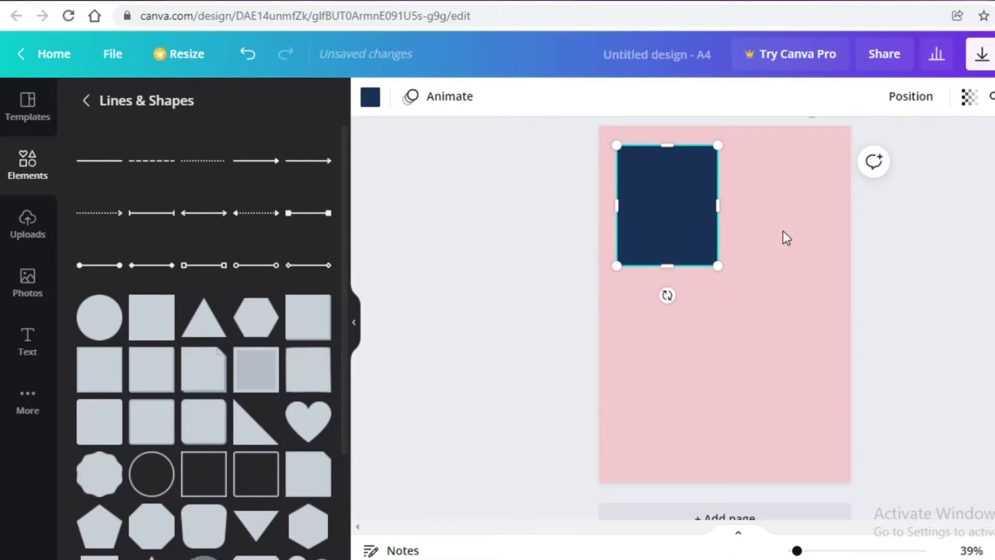
Duplicate the dark blue rectangle and place the copy beside it, aligned at the same height.
key("ctrl+d")
left_click_drag(665, 217, 767, 210)
Colour both dark blue rectangles white and move the second one slightly outward to widen the gap between them.
left_click(692, 207)
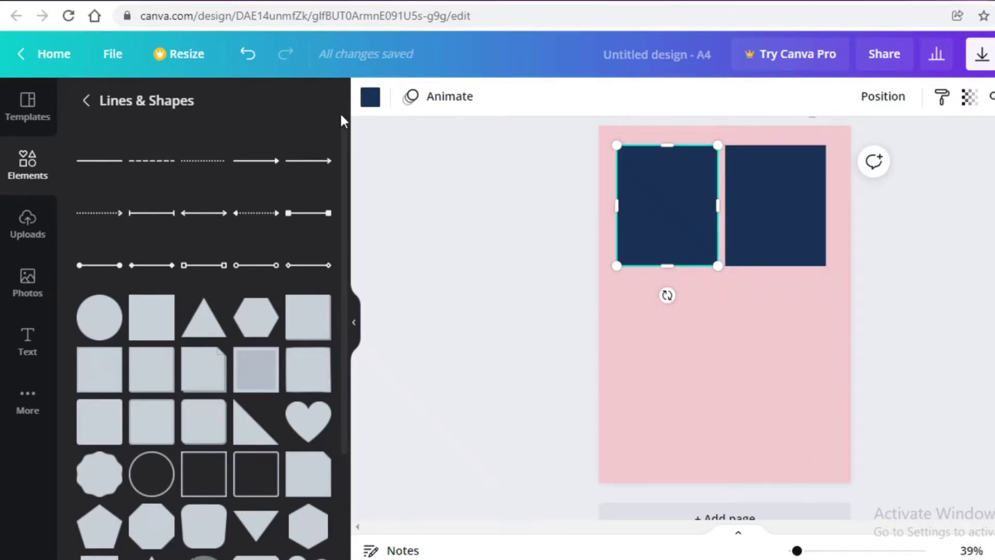
left_click(371, 97)
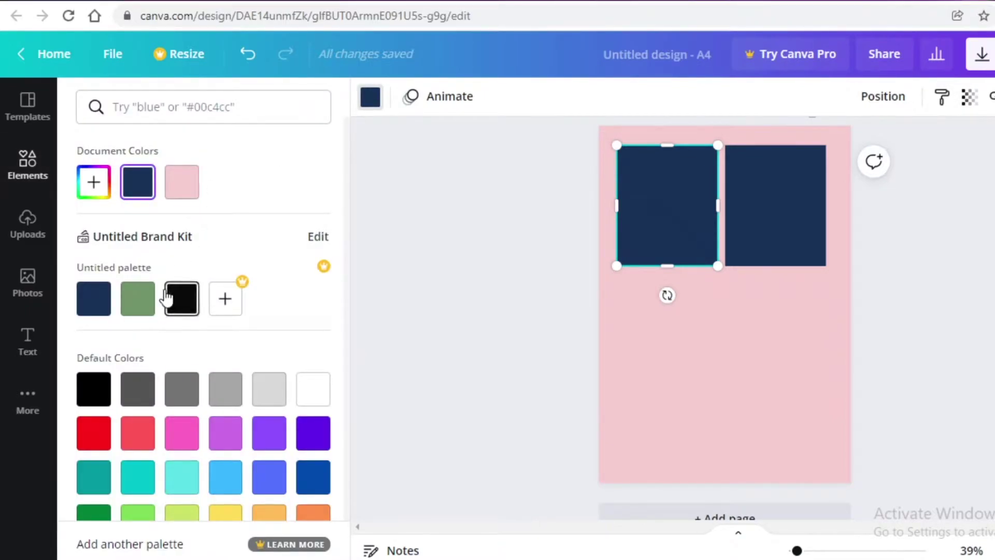
left_click(312, 400)
left_click(818, 194)
left_click(371, 97)
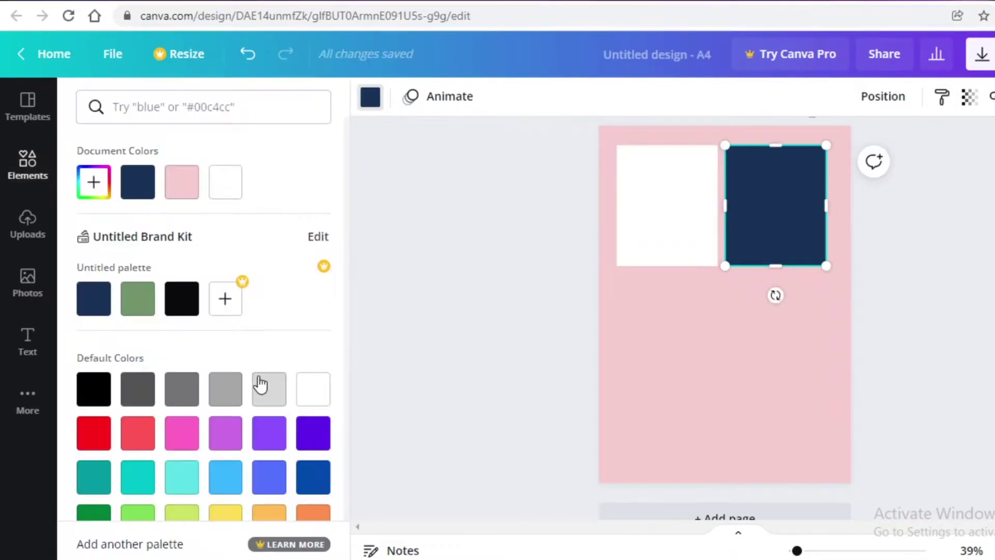
left_click(313, 389)
left_click(896, 214)
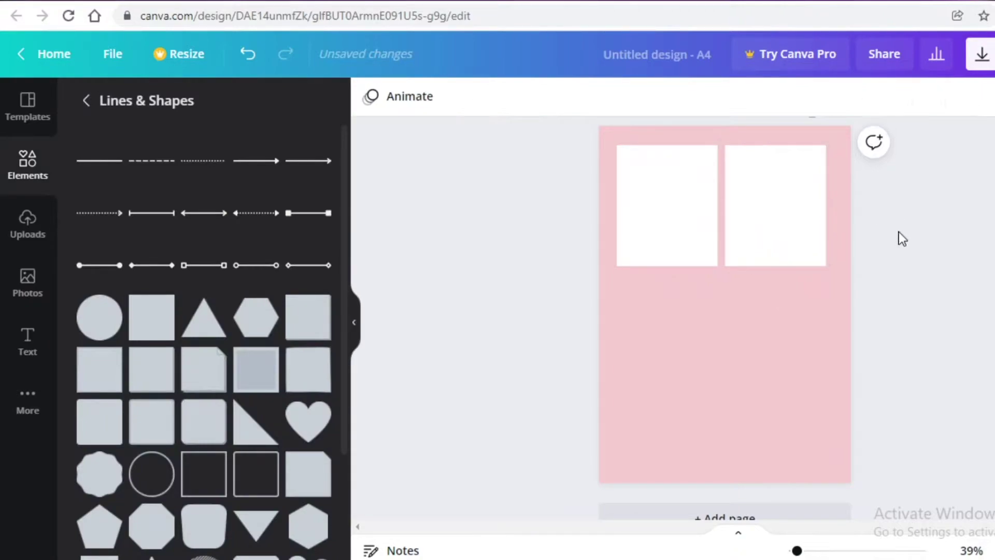
left_click_drag(753, 217, 757, 209)
key("Escape")
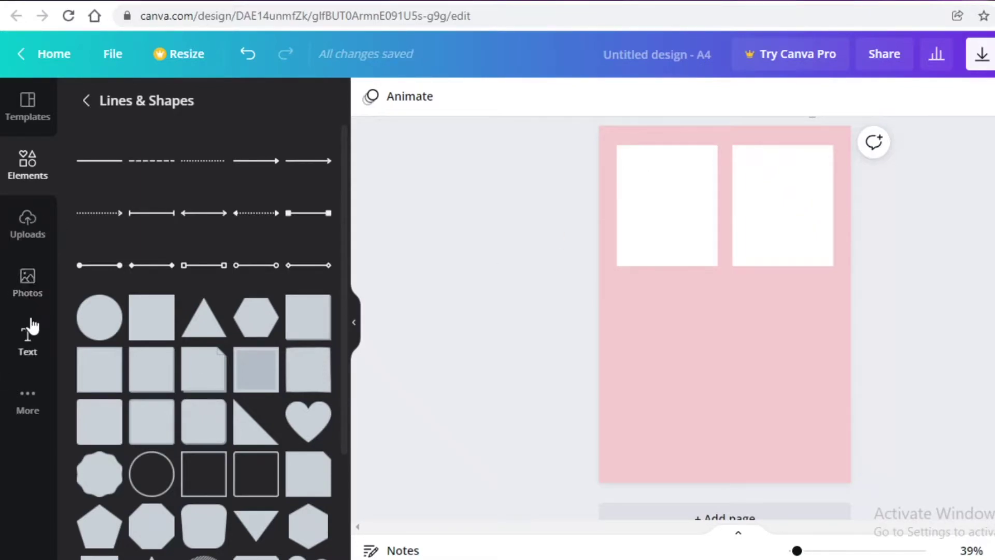
Add the "Authentic Leather Blue Wood" font combination to the planner page.
left_click(30, 332)
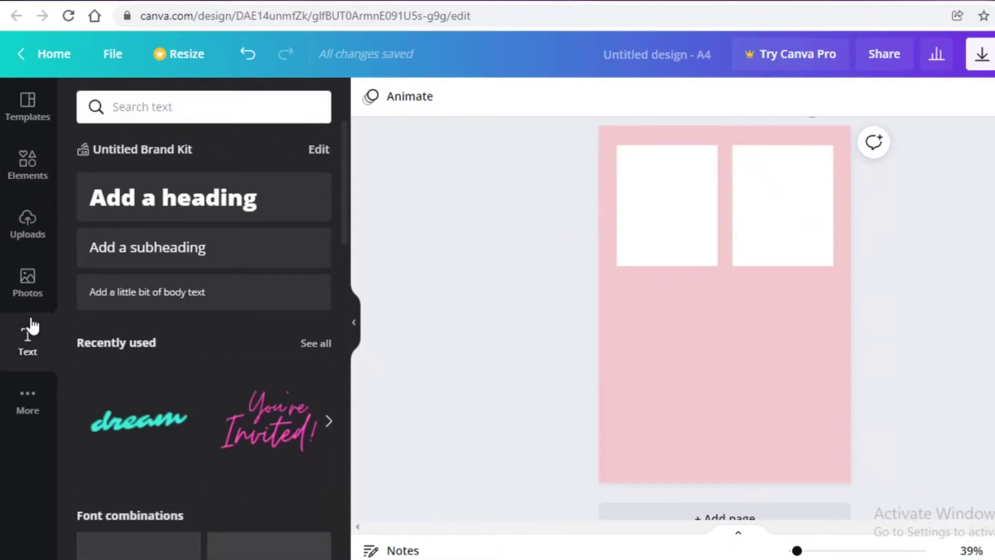
scroll(218, 373, "down", 2)
scroll(160, 216, "up", 2)
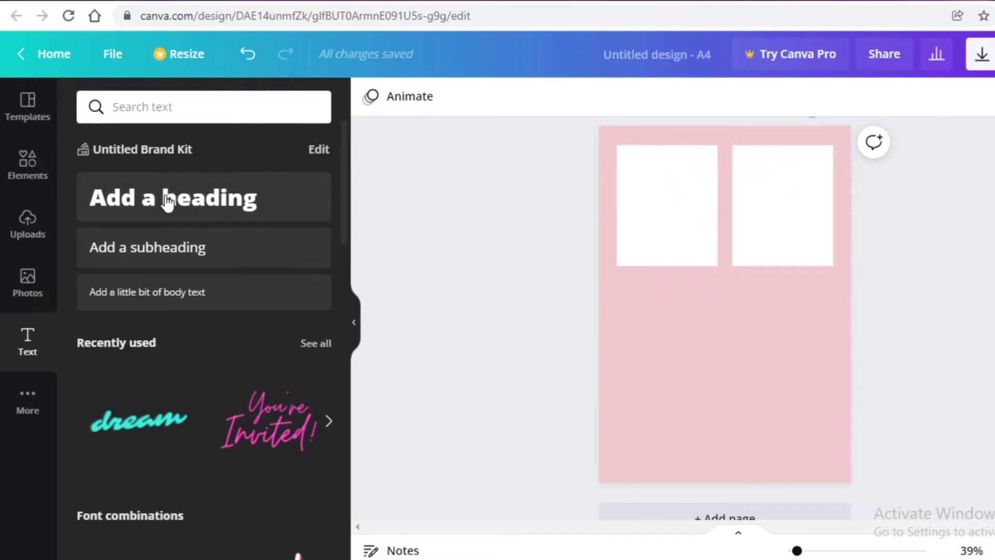
scroll(185, 263, "down", 6)
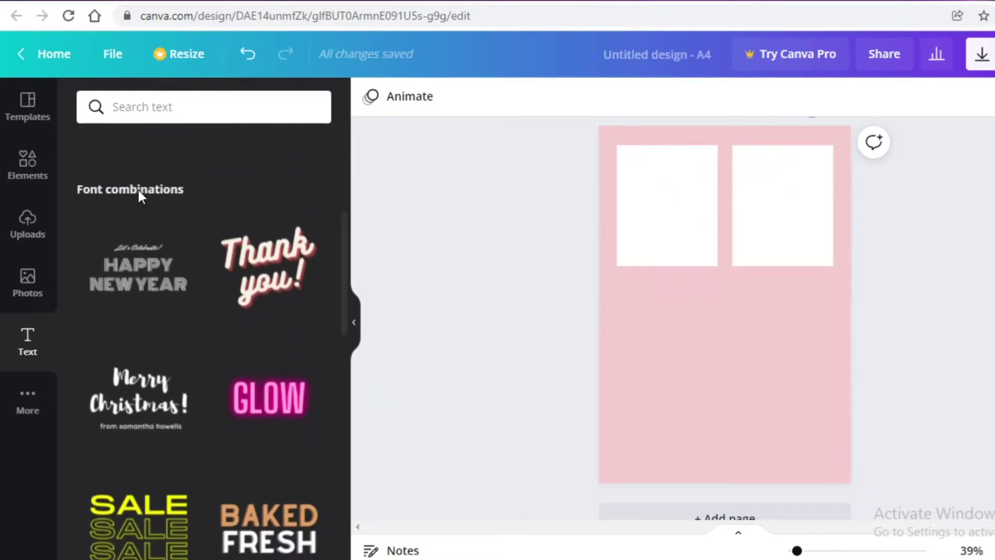
scroll(137, 207, "down", 2)
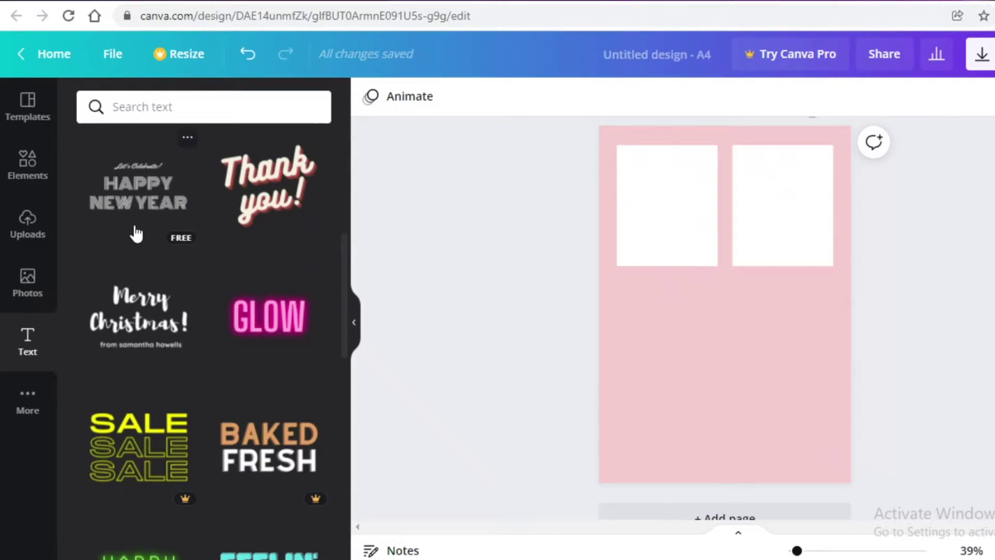
scroll(227, 317, "down", 10)
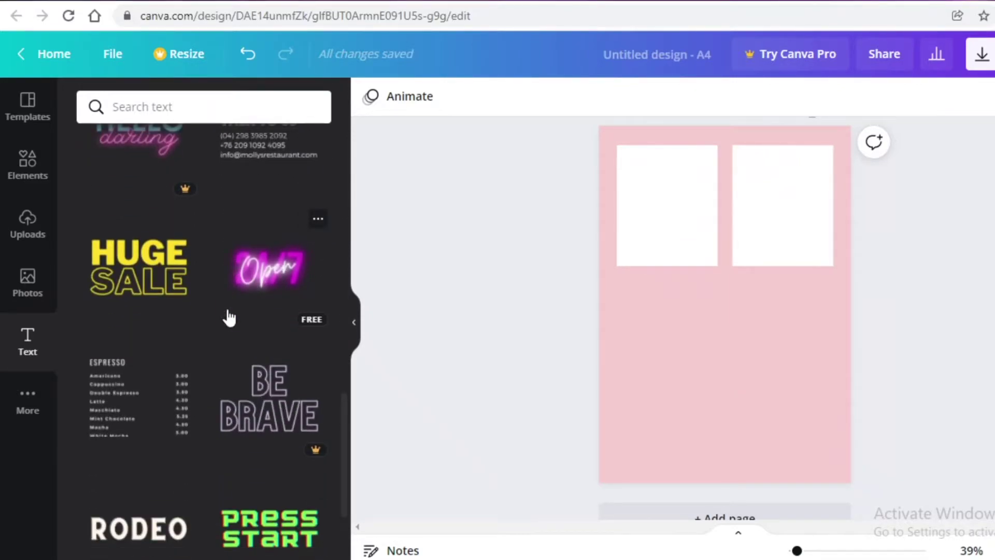
scroll(228, 317, "down", 8)
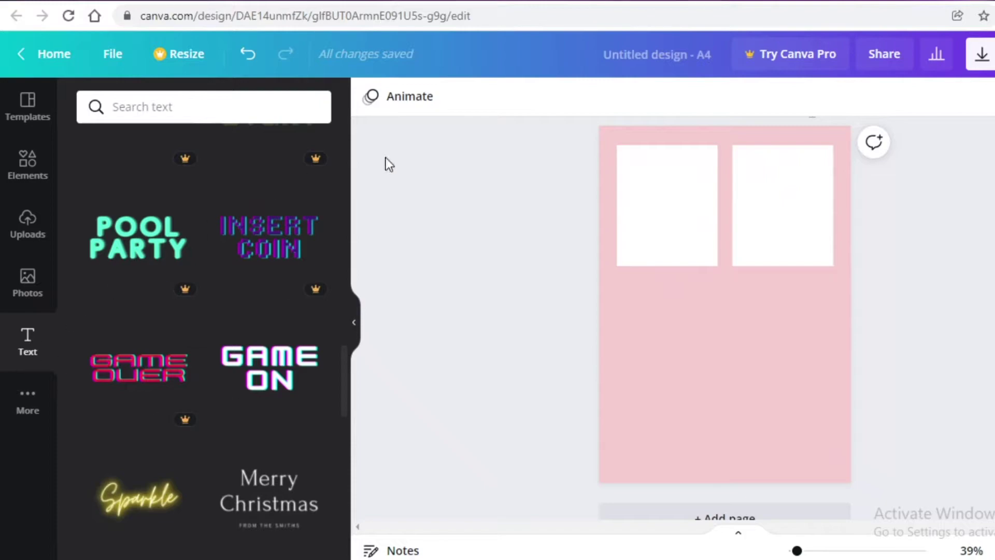
scroll(222, 218, "down", 13)
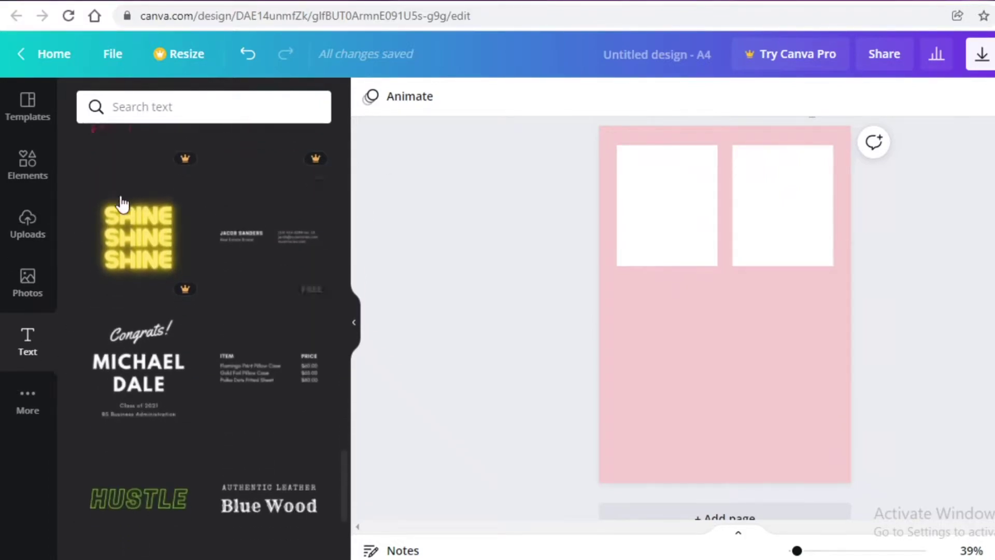
scroll(140, 399, "down", 5)
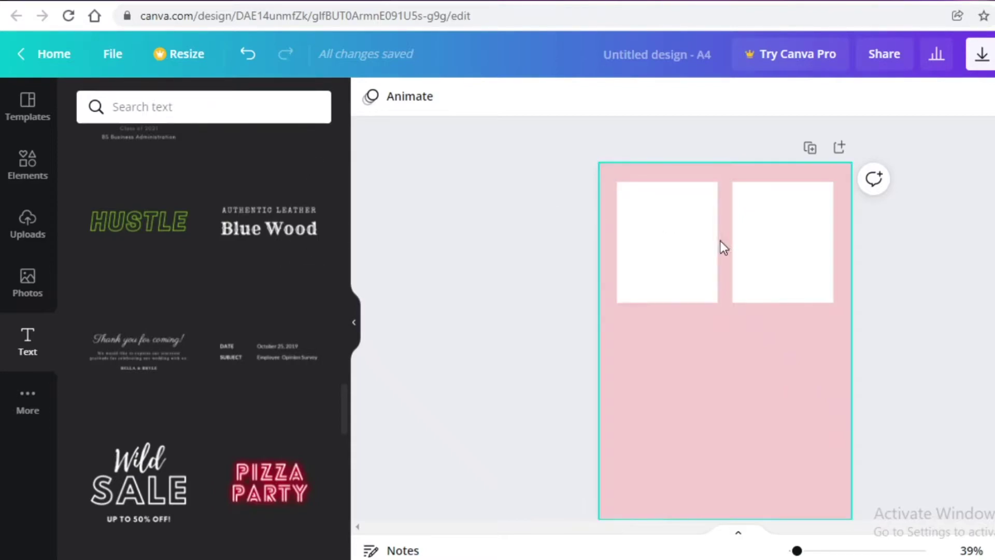
left_click(289, 229)
Clear the large lower line of the font combination and replace its upper line with TASKS.
double_click(688, 353)
key("BackSpace")
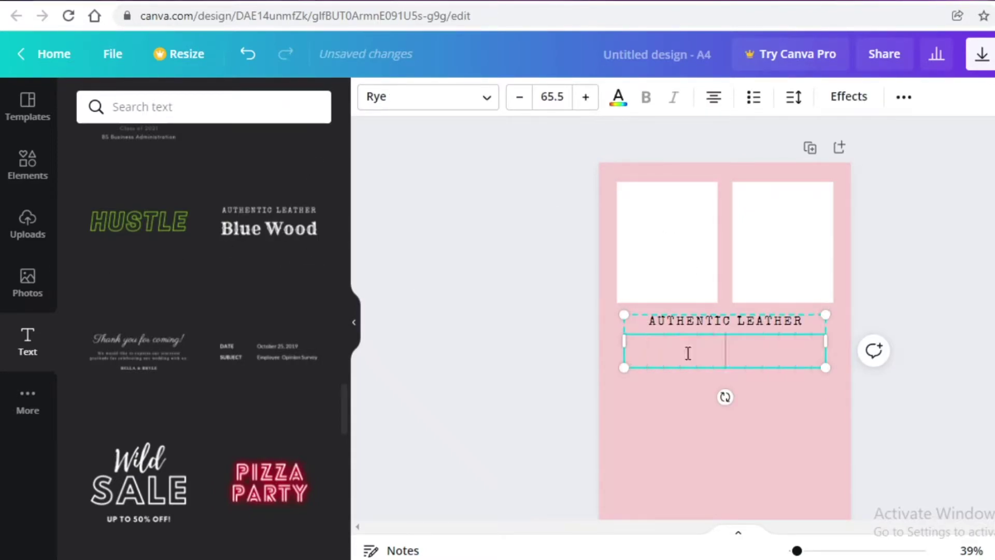
double_click(703, 318)
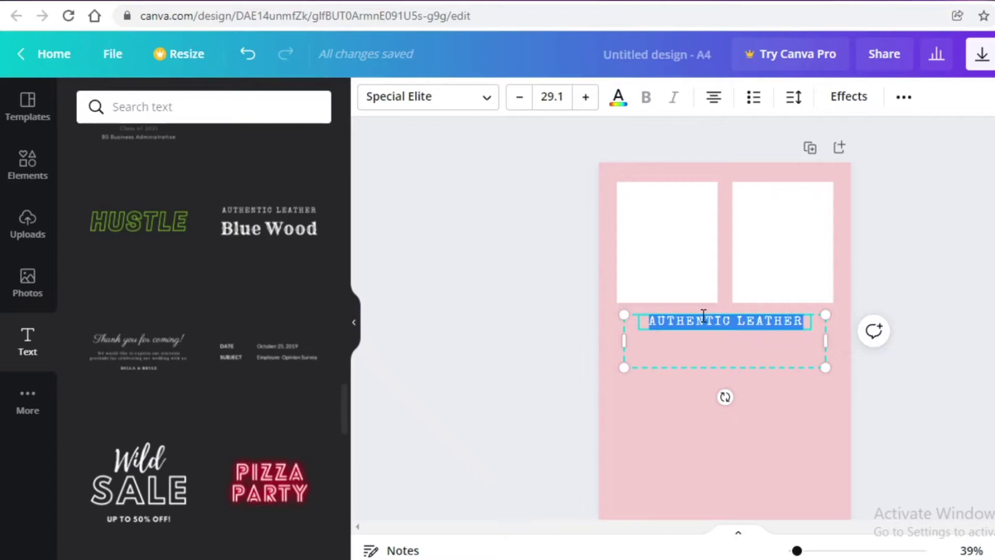
key("BackSpace")
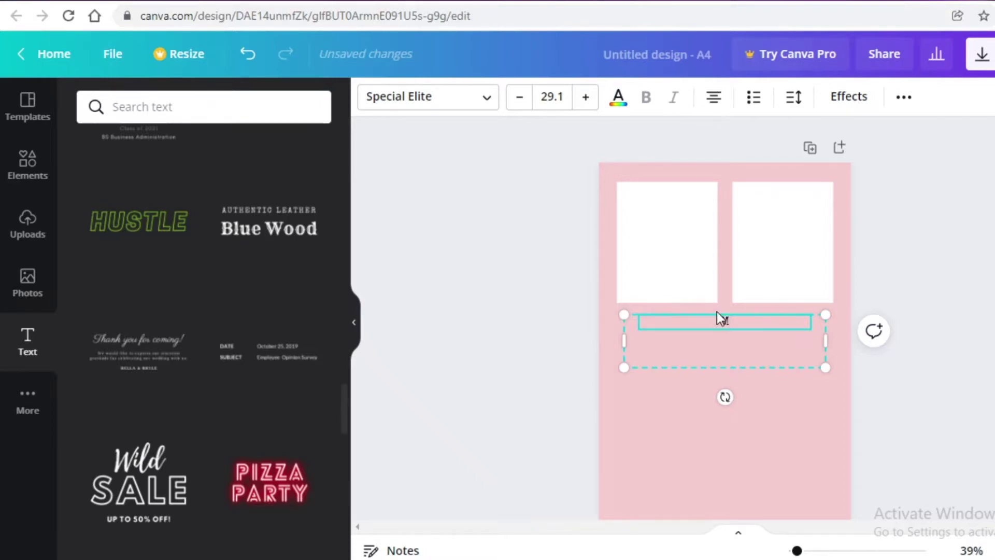
type("TASKS")
Narrow the TASKS text group, ungroup it and delete the empty lower text box.
left_click_drag(826, 341, 712, 329)
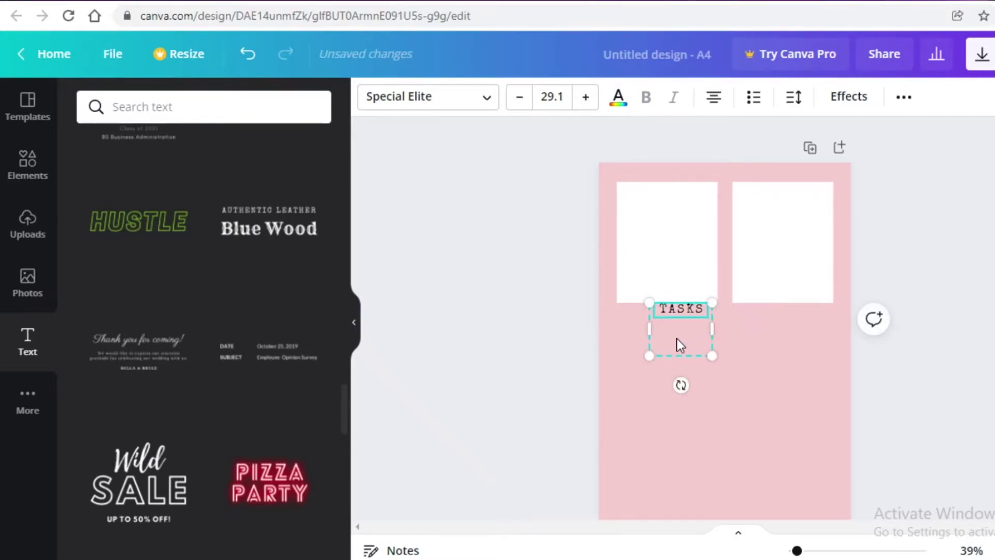
left_click(904, 97)
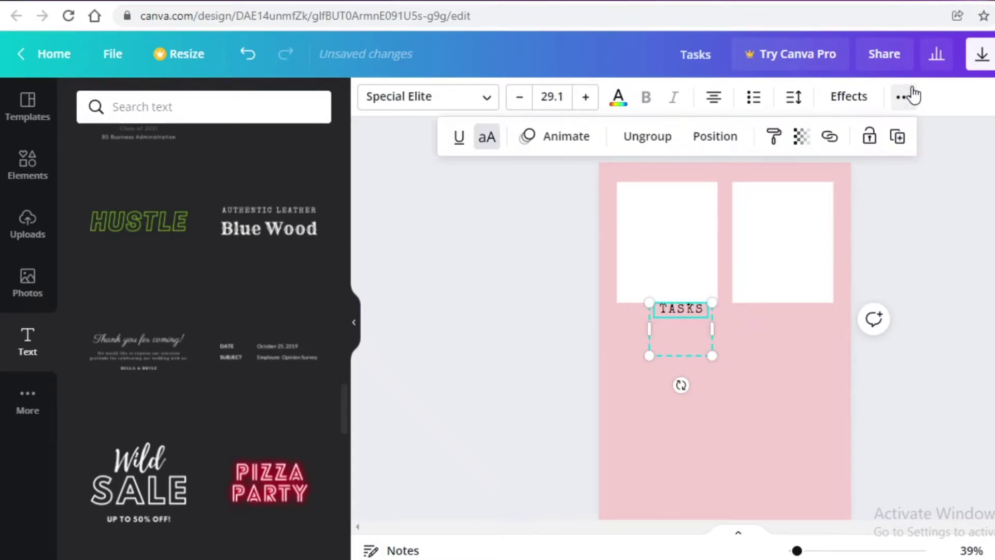
left_click(648, 136)
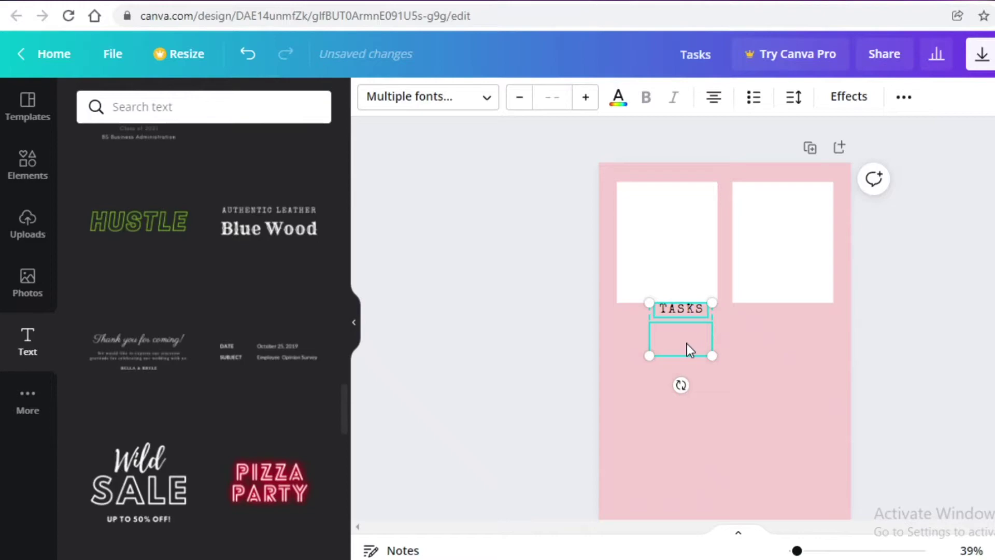
key("Delete")
Place the TASKS heading centred at the top of the first white block.
left_click_drag(680, 308, 682, 187)
left_click(696, 185)
left_click(647, 192)
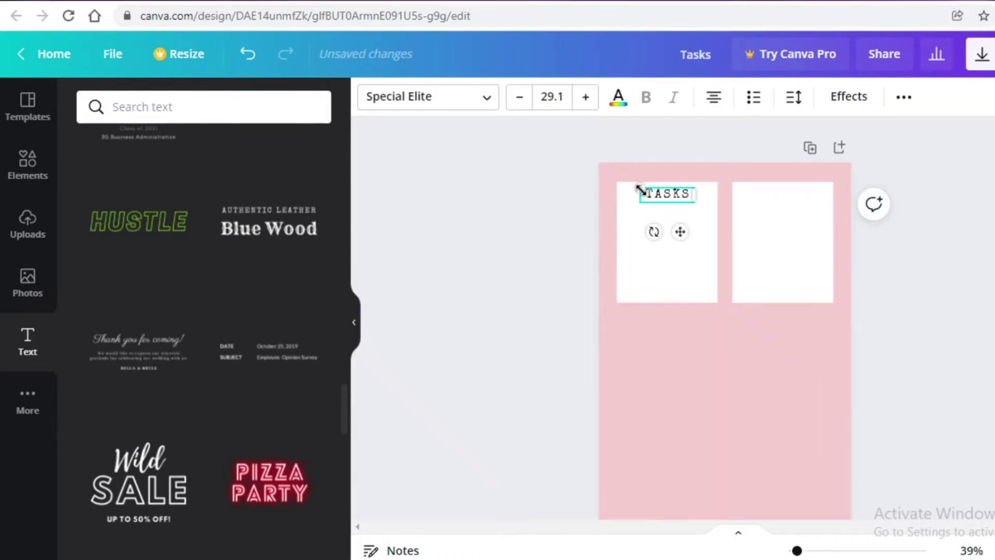
Duplicate the TASKS heading, centre the copy at the top of the second white block and change it to NOTES.
key("ctrl+d")
left_click_drag(674, 213, 784, 198)
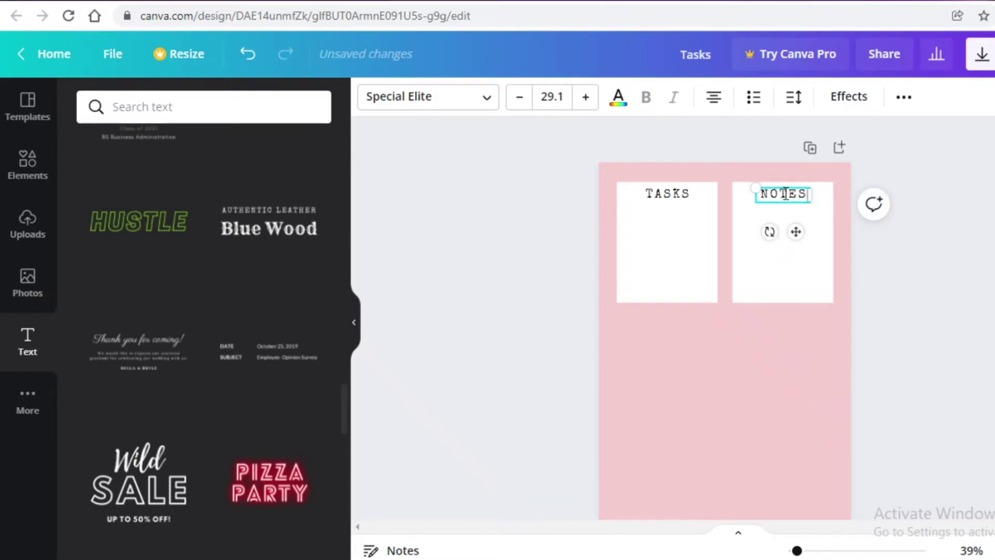
left_click(945, 283)
Duplicate the TASKS block below the original, then shorten and widen the copy so it spans both upper blocks.
scroll(909, 417, "down", 2)
scroll(910, 417, "up", 2)
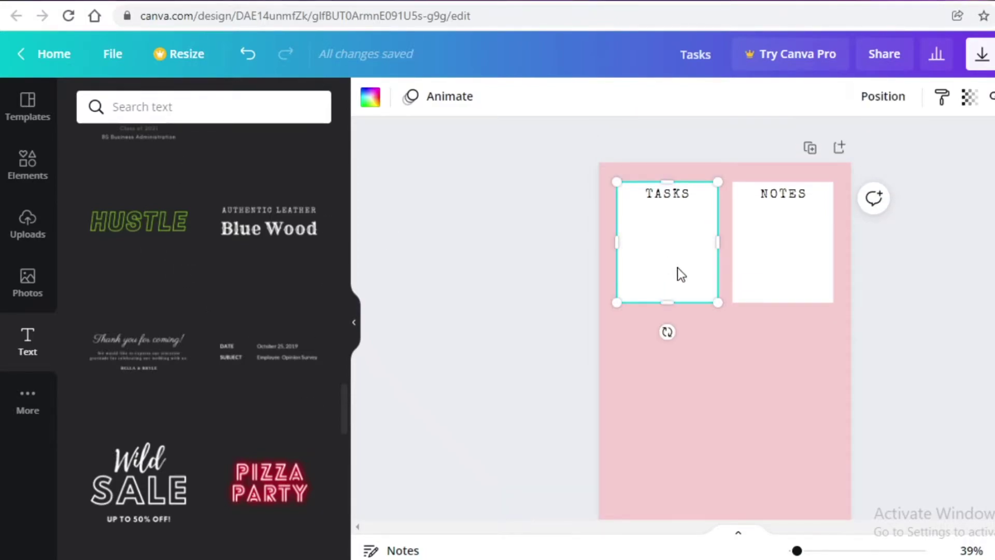
key("ctrl+d")
left_click_drag(679, 273, 673, 398)
left_click_drag(667, 439, 677, 371)
left_click_drag(720, 329, 831, 332)
left_click(985, 304)
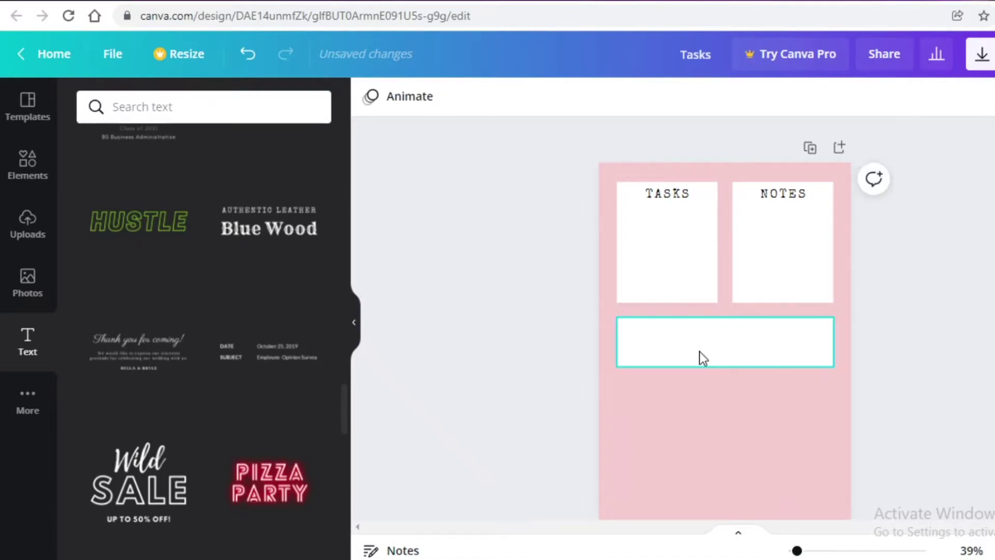
Shift the wide white block slightly down to enlarge the gap beneath the TASKS and NOTES blocks.
left_click_drag(699, 351, 700, 350)
left_click(984, 322)
scroll(984, 321, "down", 1)
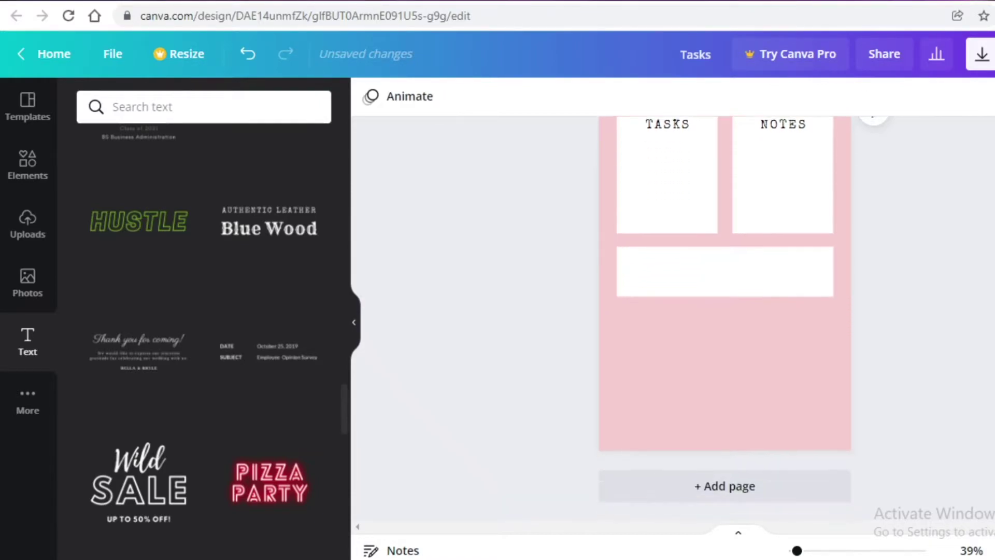
scroll(984, 321, "up", 1)
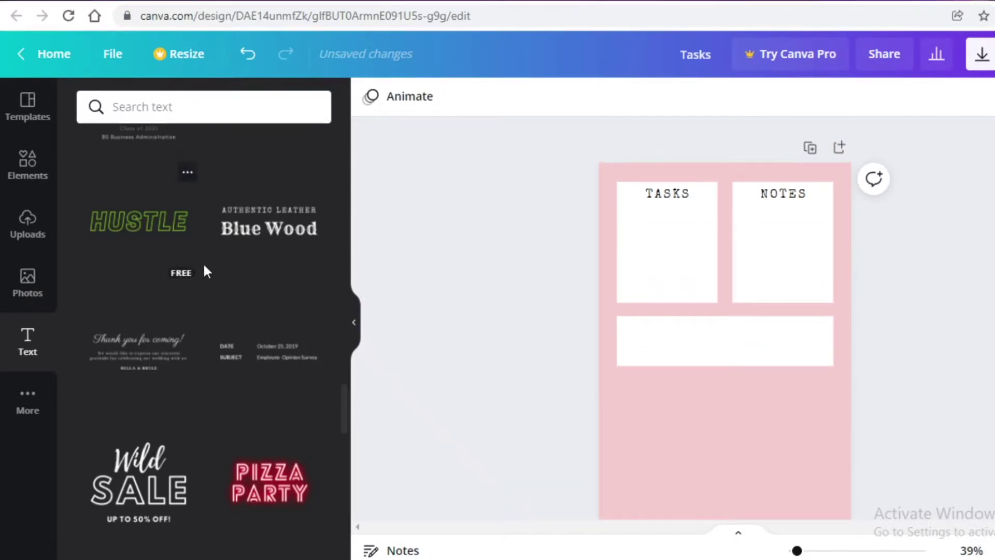
left_click_drag(777, 350, 770, 343)
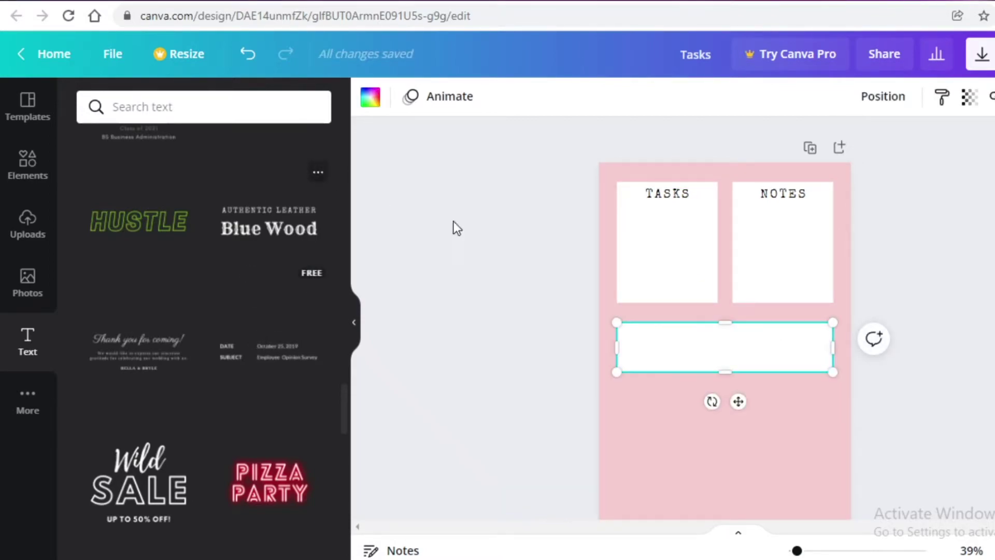
Duplicate the TASKS heading into the wide block's upper-left area and change its text to APPOINTMENTS.
left_click(688, 196)
key("ctrl+d")
left_click_drag(683, 205, 655, 333)
double_click(652, 335)
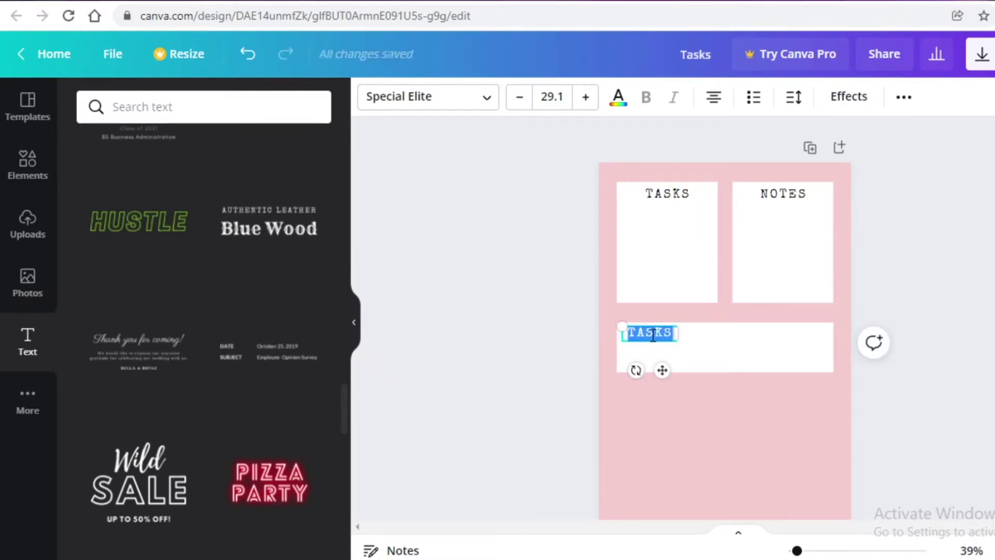
key("BackSpace")
type("APPOI")
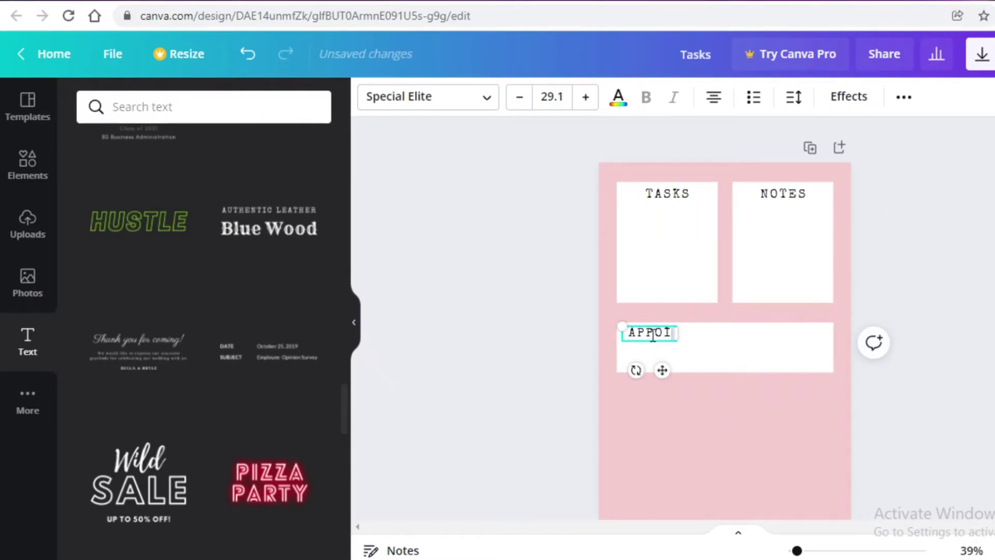
type("NTMENTS")
Widen the APPOINTMENTS text box to fit one line, then scale the heading down in the wide block's upper-left corner.
left_click_drag(681, 334, 766, 323)
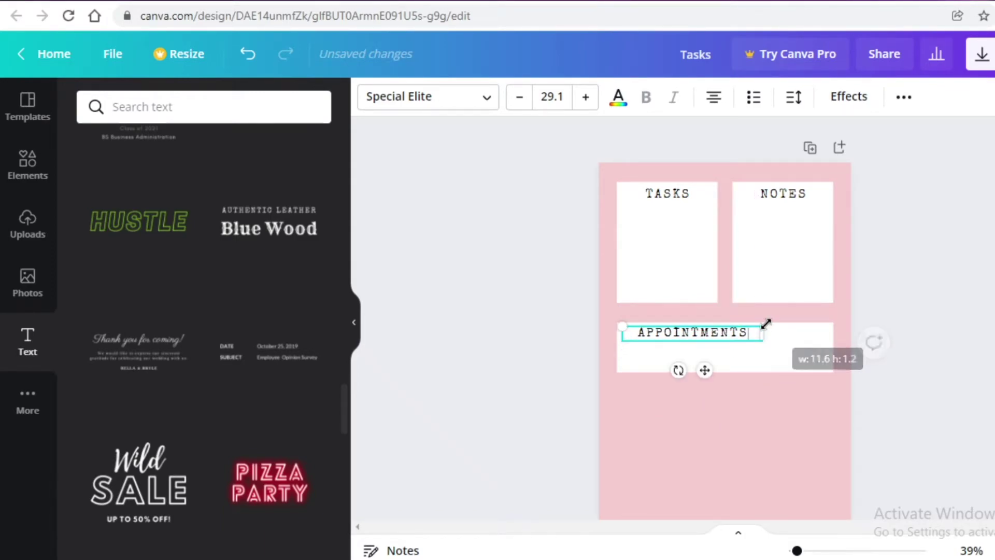
left_click_drag(704, 370, 698, 369)
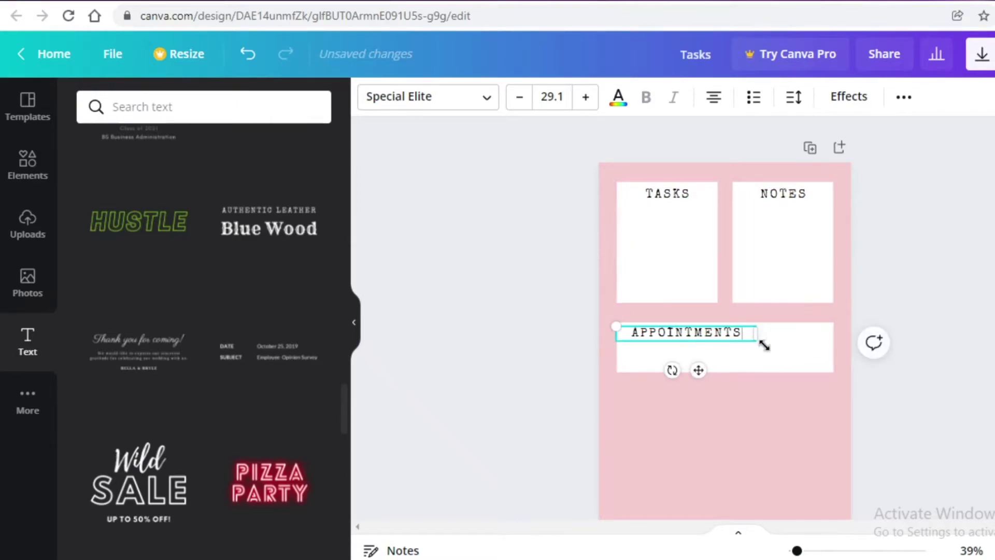
left_click_drag(756, 336, 704, 333)
left_click(984, 316)
left_click(712, 333)
left_click(947, 301)
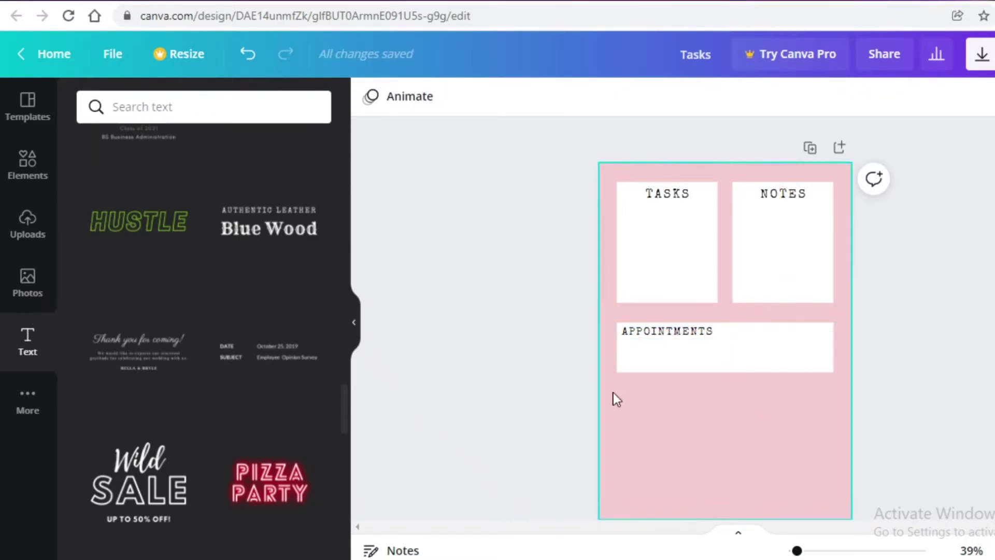
Search the elements for "lines", limit the results to graphics, and add the free white tapered divider line to the page.
left_click(236, 96)
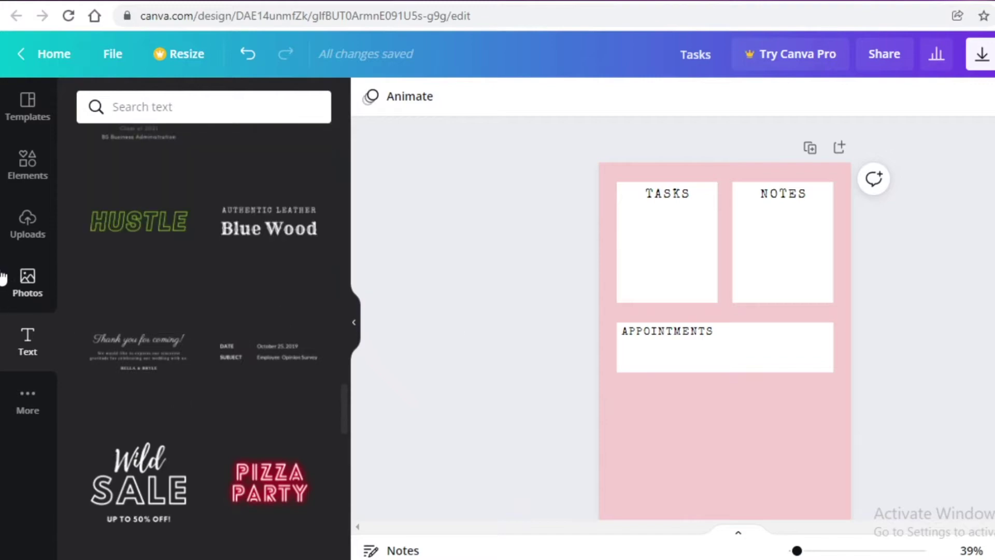
left_click(28, 171)
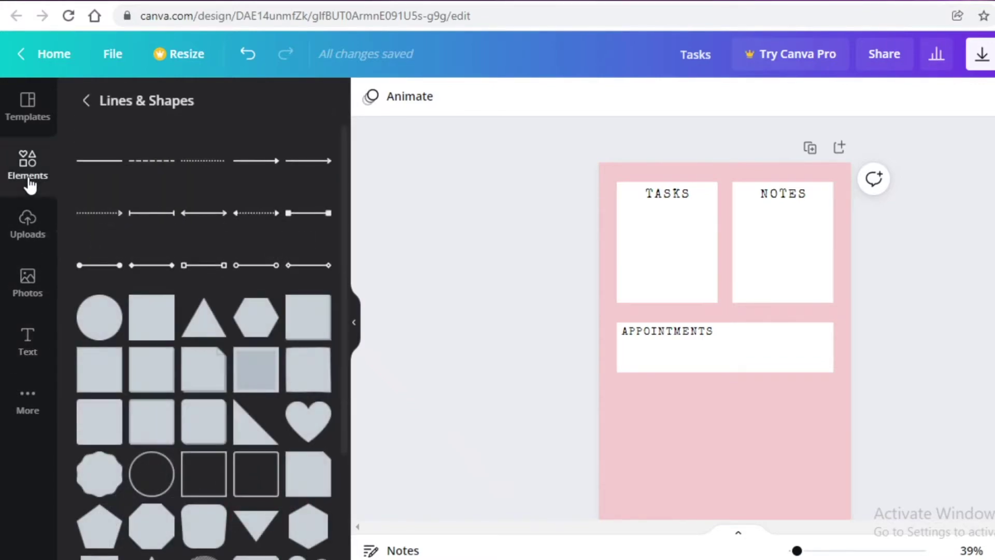
left_click(87, 103)
left_click(182, 97)
type("lines")
key("Return")
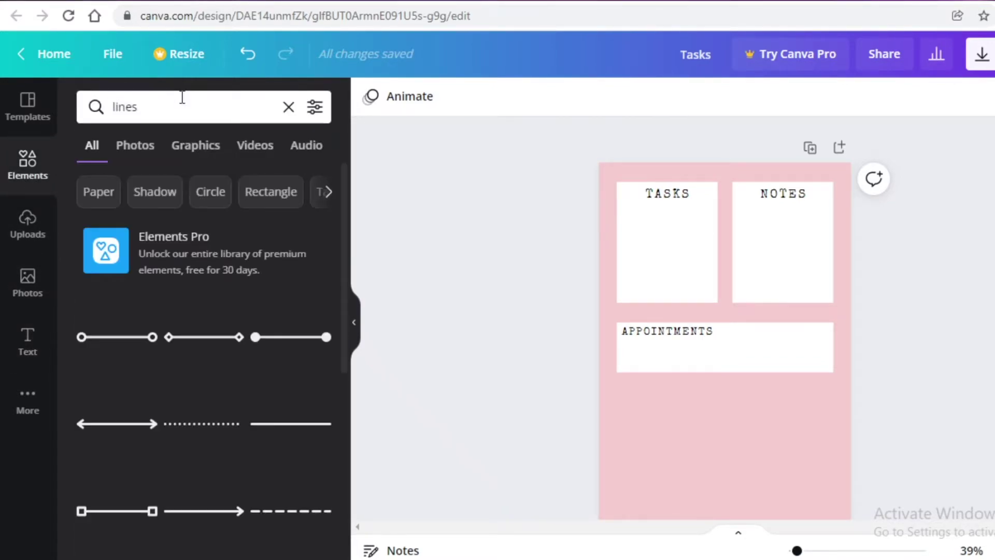
left_click(207, 146)
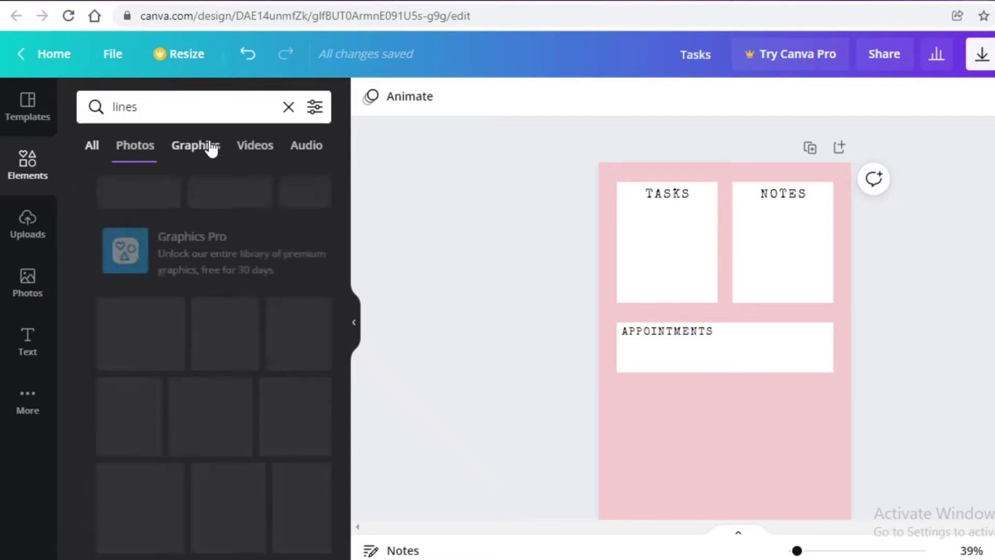
scroll(158, 436, "down", 2)
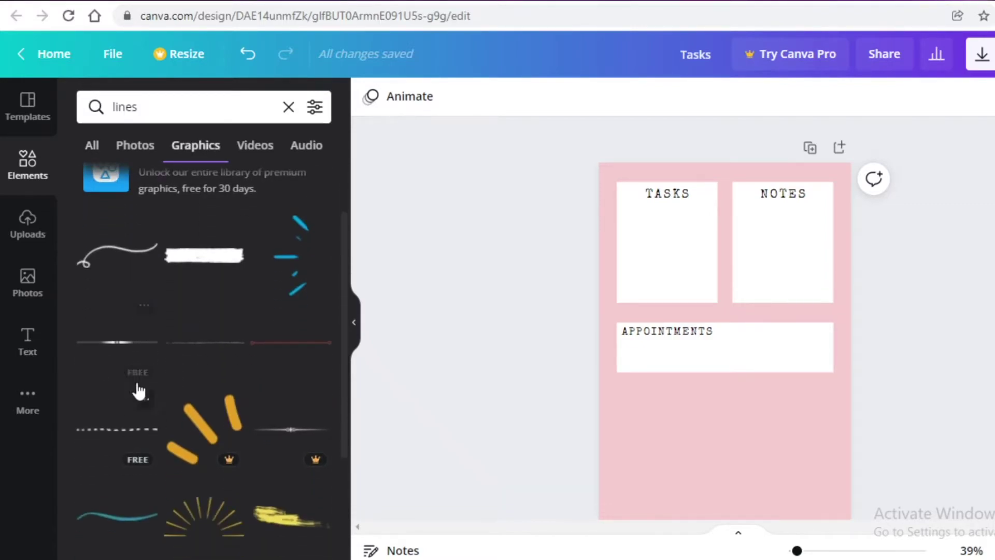
left_click(122, 352)
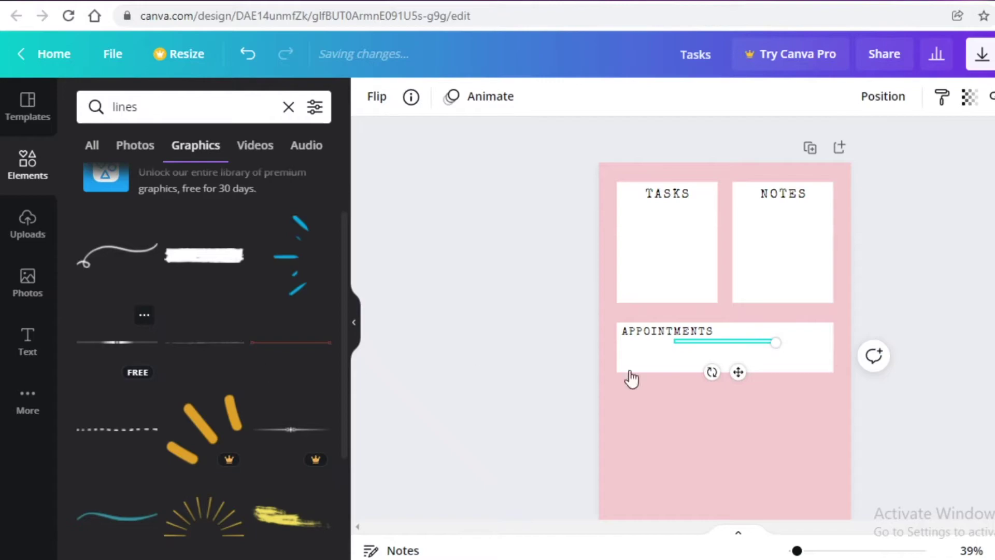
Place the divider between the upper blocks and the APPOINTMENTS block, and stretch it to the full width of the blocks.
left_click_drag(739, 342, 726, 314)
left_click_drag(660, 314, 616, 312)
left_click_drag(701, 313, 731, 311)
left_click_drag(798, 313, 832, 314)
left_click_drag(637, 314, 616, 315)
left_click(983, 311)
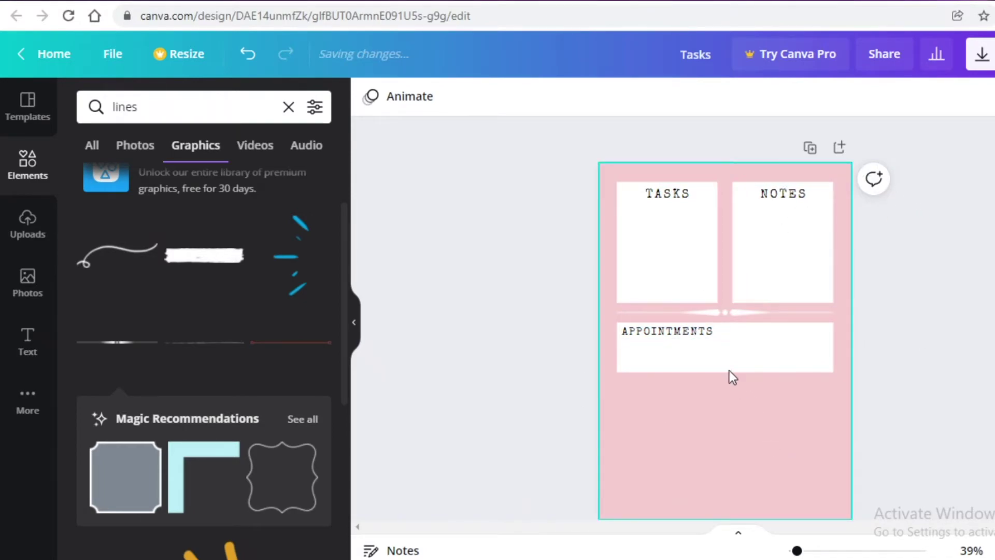
Move the APPOINTMENTS block with its heading slightly down, and centre the divider in the enlarged gap above it.
left_click_drag(712, 399, 742, 321)
left_click(906, 336)
left_click(744, 328)
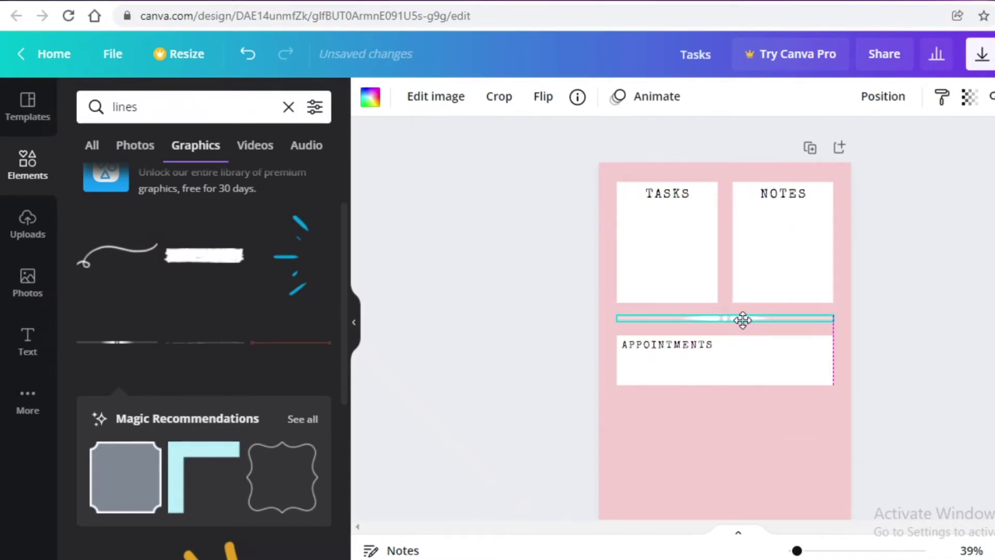
left_click(888, 284)
Recolour the APPOINTMENTS heading with a darker pink custom colour, #EF757B.
left_click(687, 347)
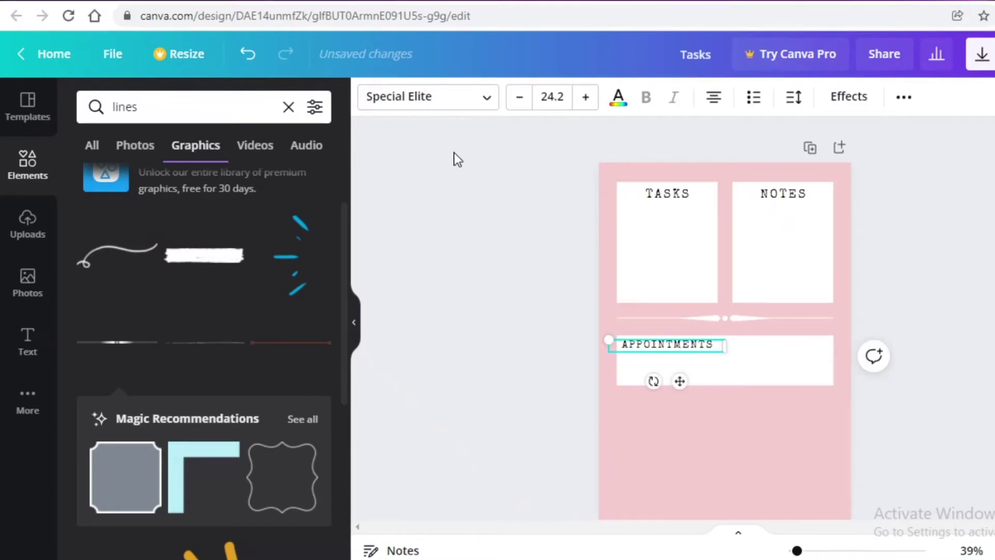
left_click(620, 101)
left_click(179, 192)
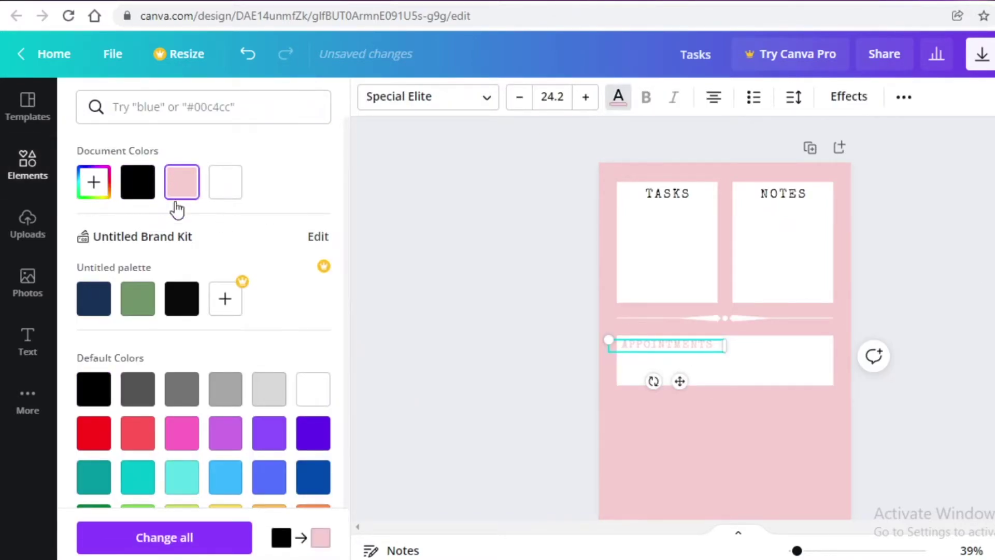
left_click(94, 182)
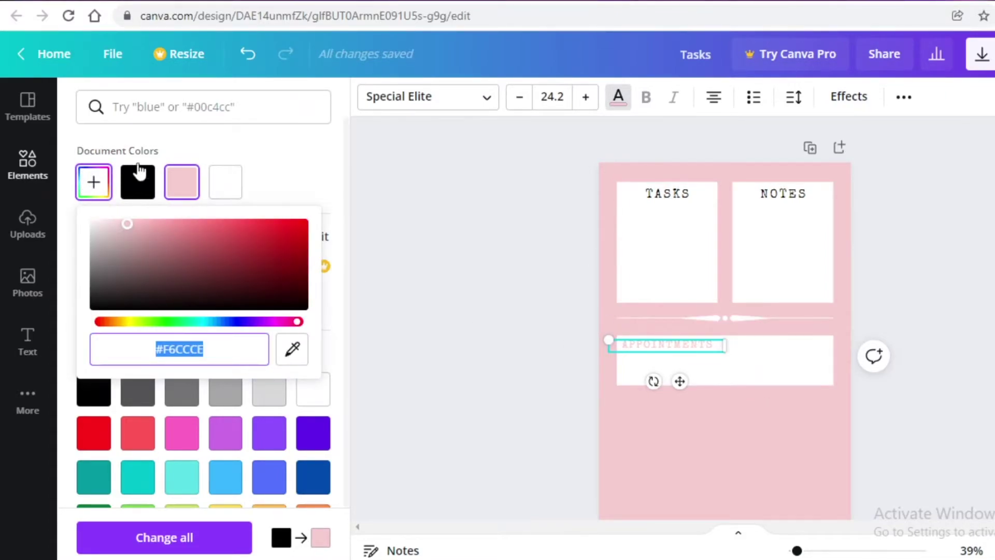
left_click_drag(127, 224, 201, 224)
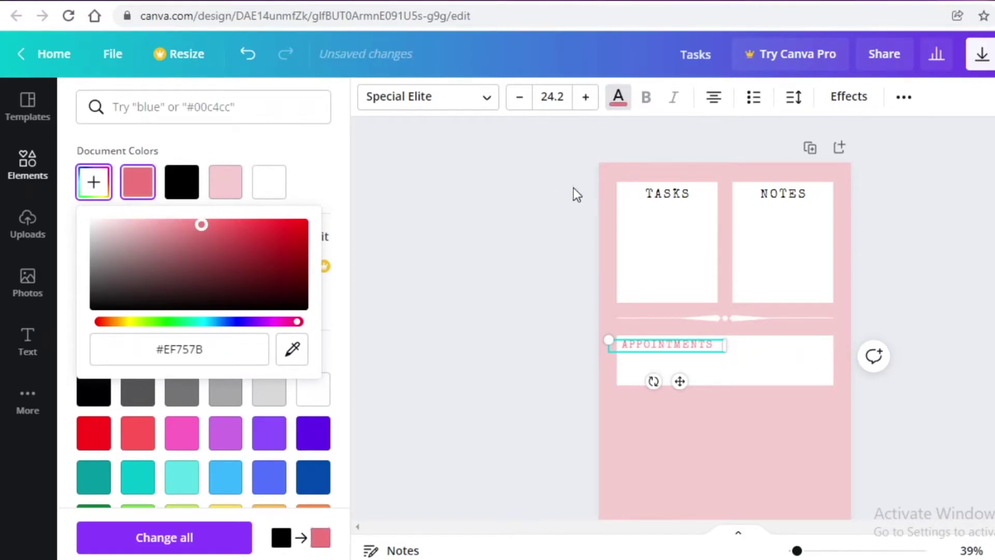
left_click(589, 208)
Try the Shadow, Hollow and Background text effects on the APPOINTMENTS heading, and settle on the Lift effect.
double_click(664, 345)
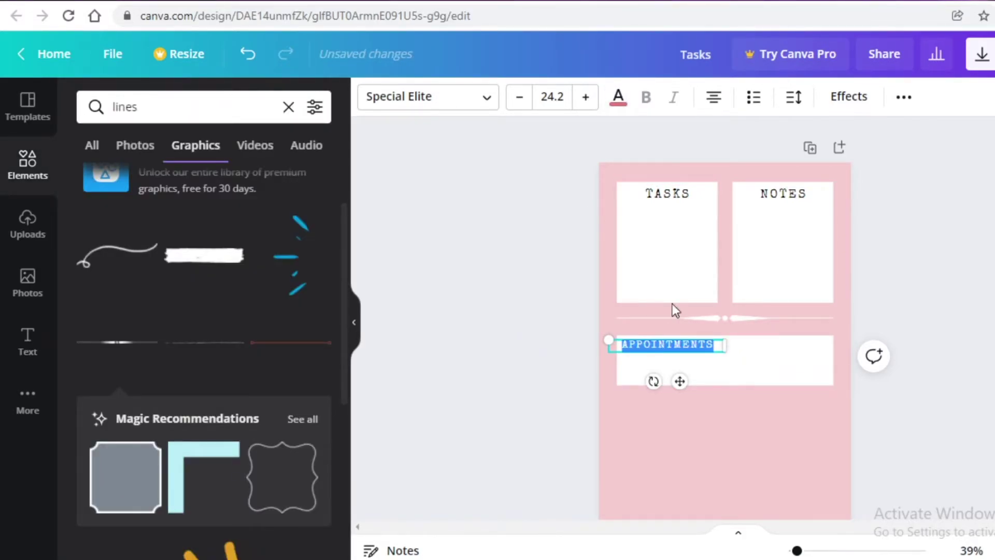
left_click(849, 97)
left_click(200, 206)
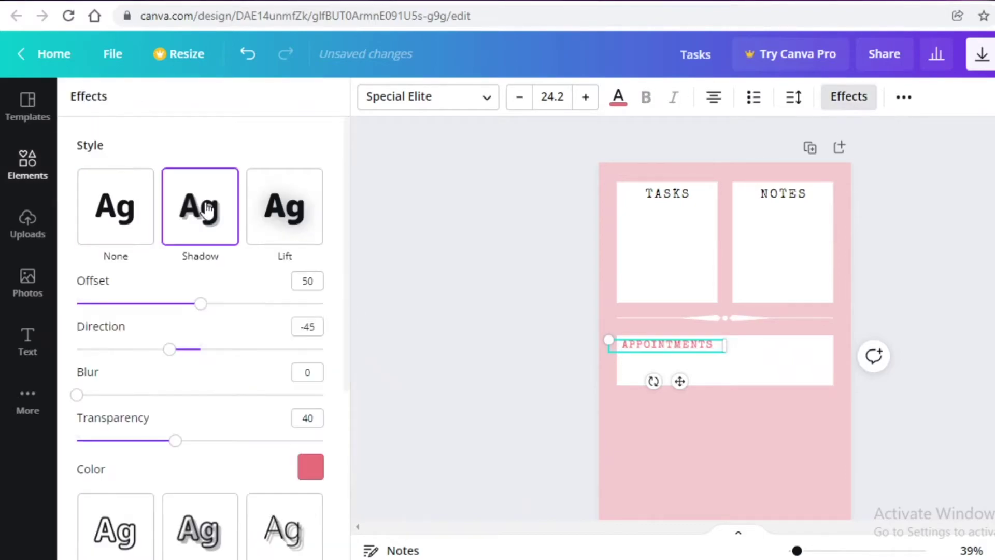
scroll(269, 352, "down", 2)
scroll(268, 349, "up", 2)
left_click(310, 239)
left_click(127, 385)
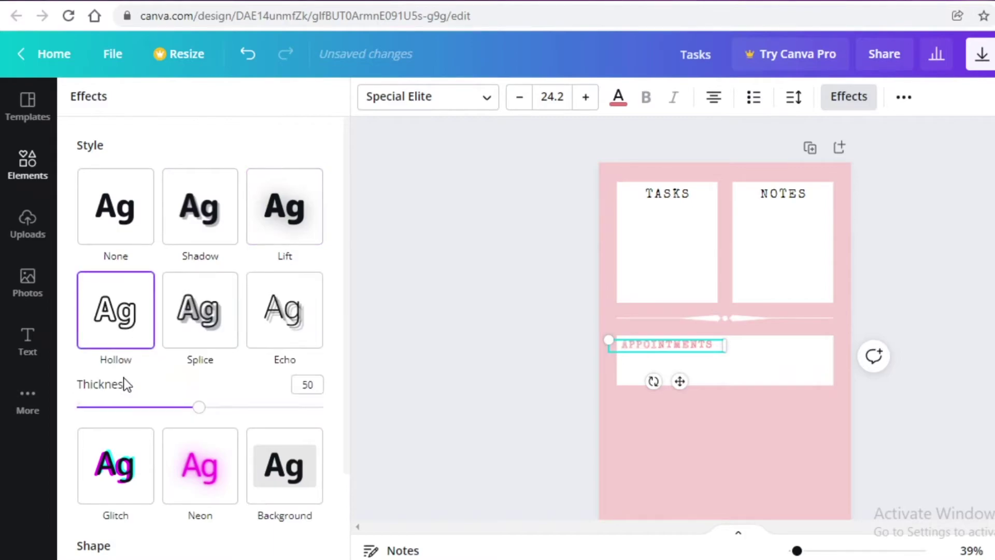
left_click(282, 446)
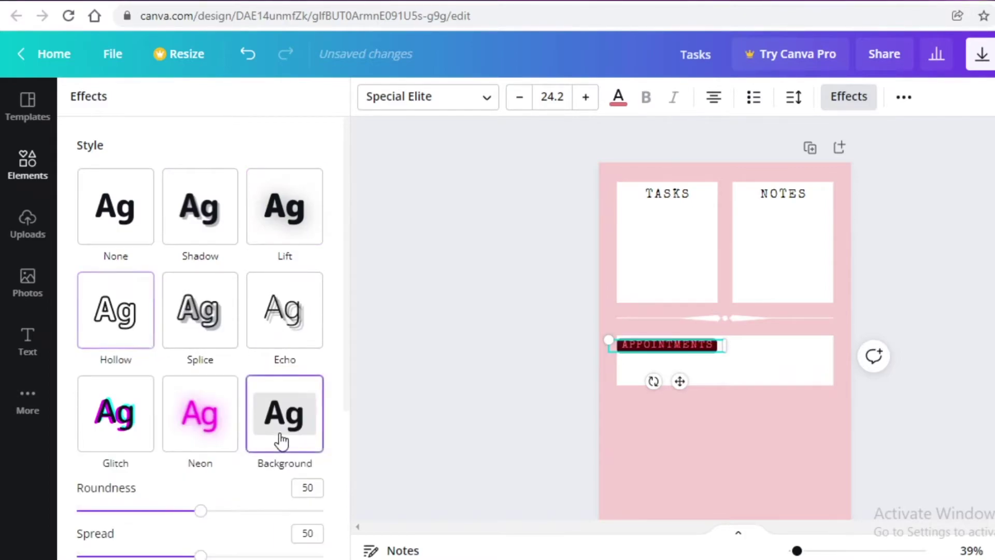
left_click(123, 447)
left_click(311, 208)
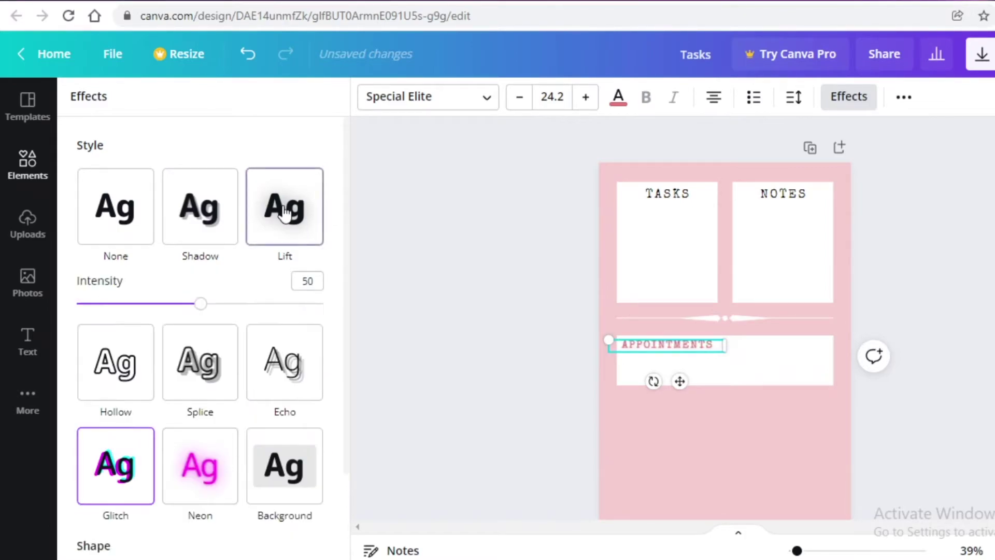
left_click(551, 250)
Recolour the TASKS and NOTES headings with the same darker pink from the document colours.
left_click(667, 193)
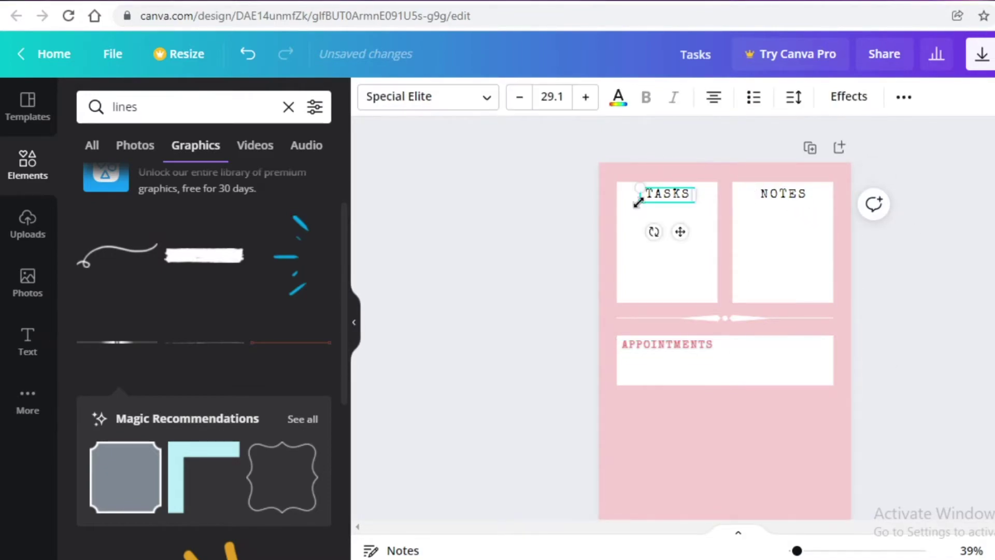
left_click(619, 99)
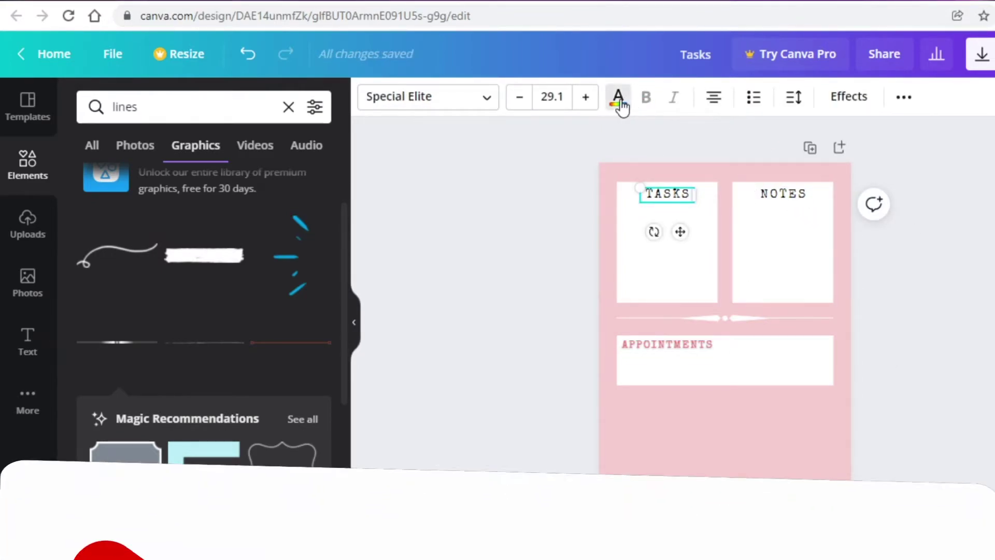
left_click(191, 191)
left_click(762, 200)
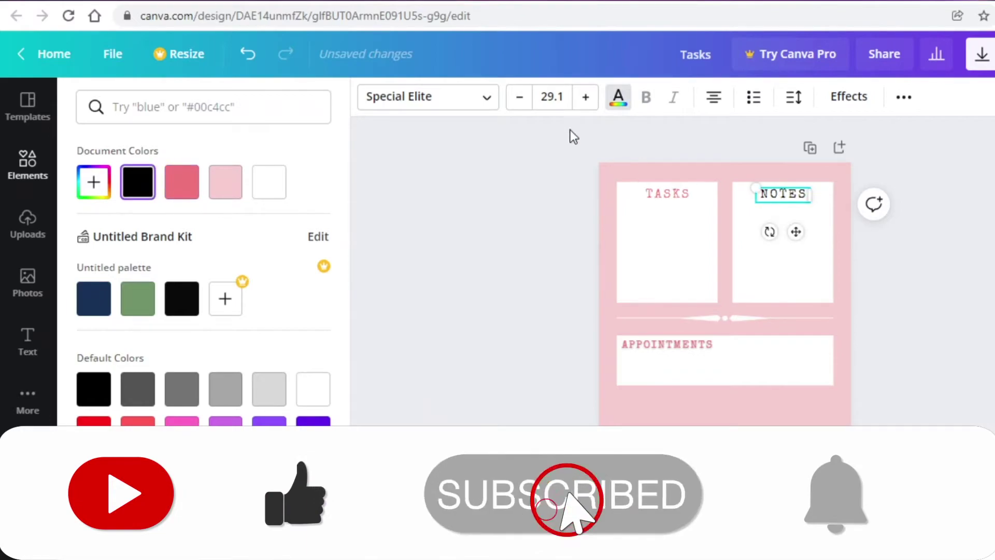
left_click(194, 184)
left_click(505, 268)
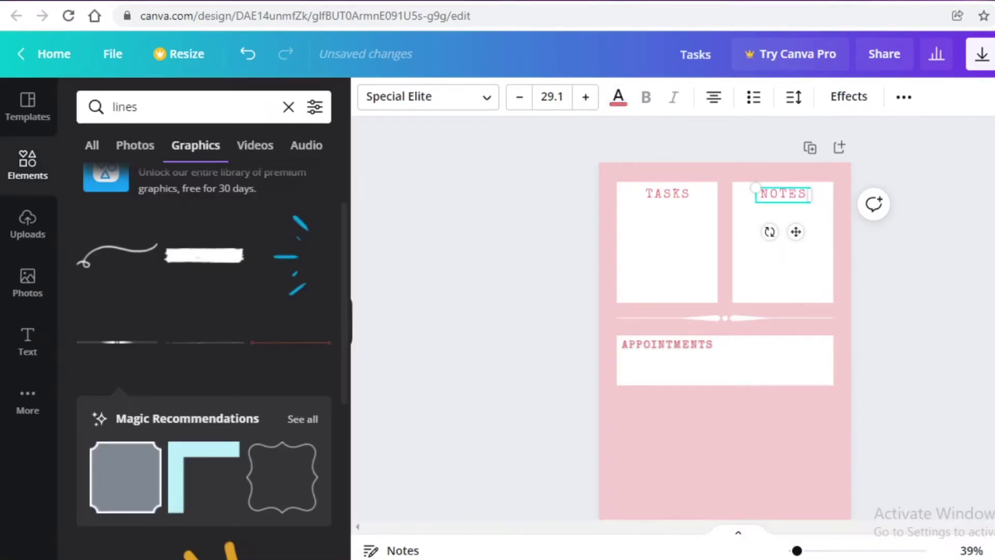
left_click(505, 269)
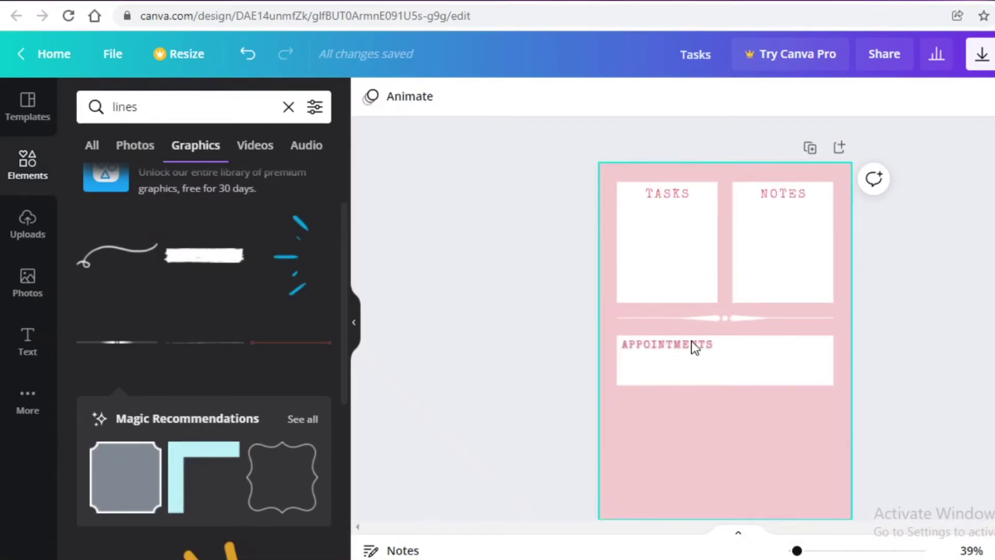
scroll(940, 393, "down", 2)
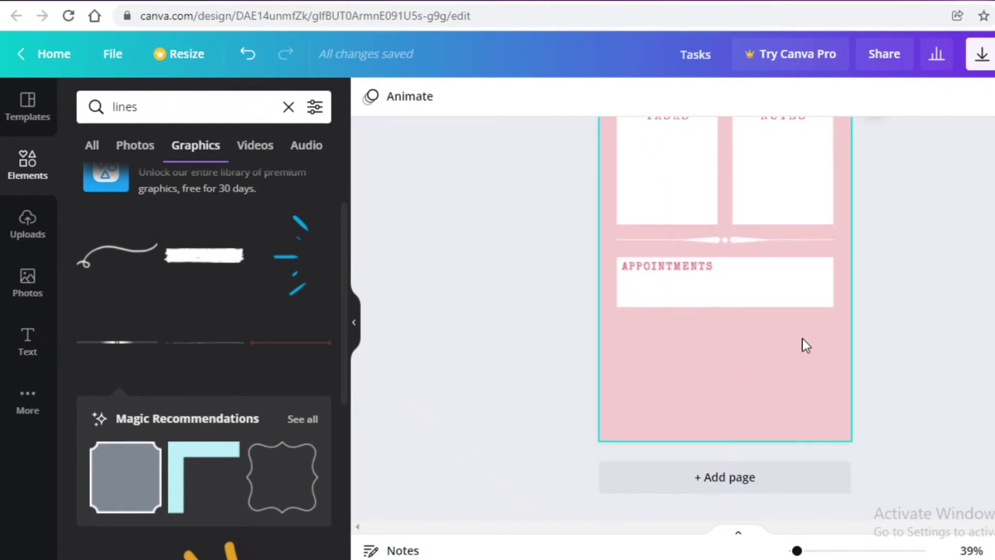
scroll(907, 426, "up", 2)
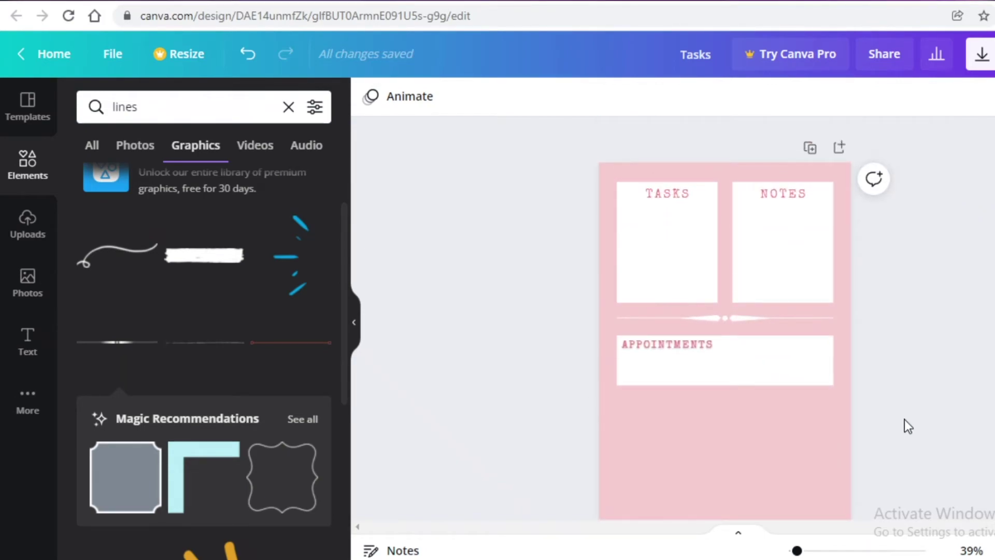
scroll(905, 424, "down", 2)
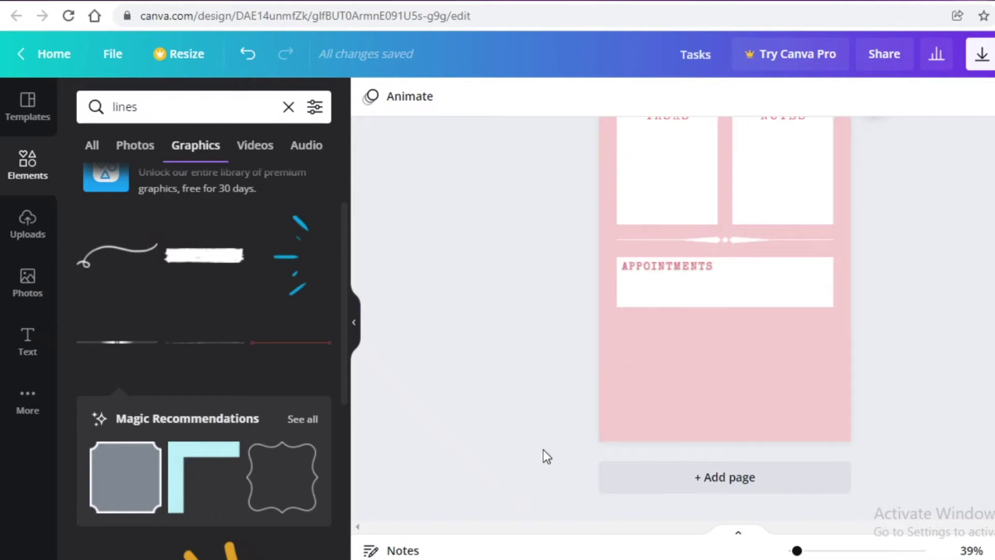
scroll(840, 240, "up", 2)
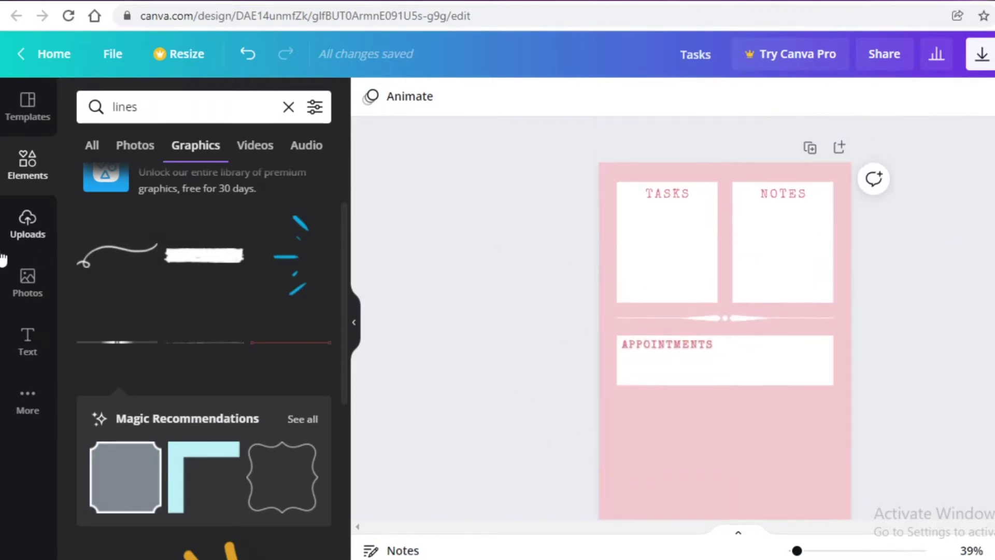
Clear the element search, and duplicate the APPOINTMENTS block with its heading into the empty area near the page's lower edge.
left_click(289, 108)
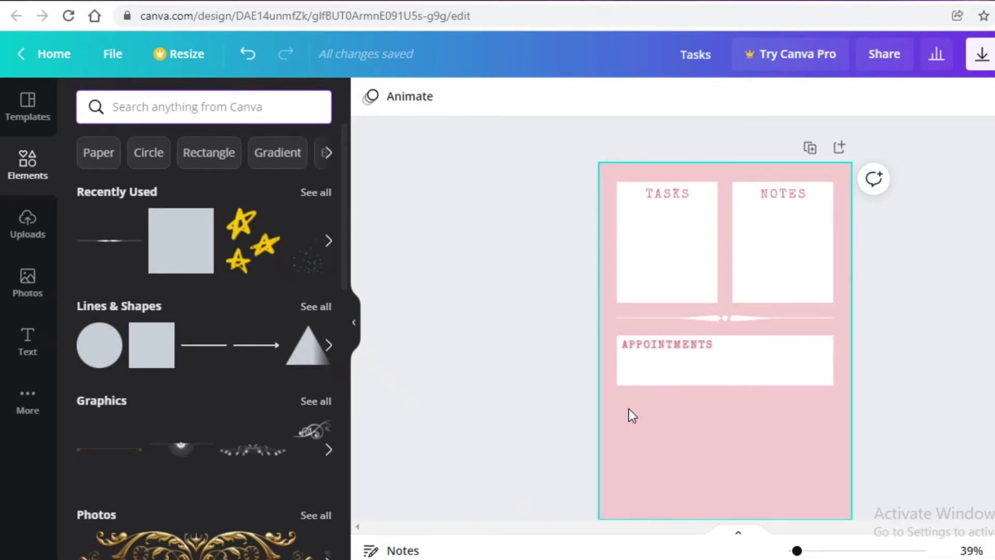
left_click_drag(629, 409, 673, 341)
left_click_drag(735, 383, 737, 477)
left_click(820, 430)
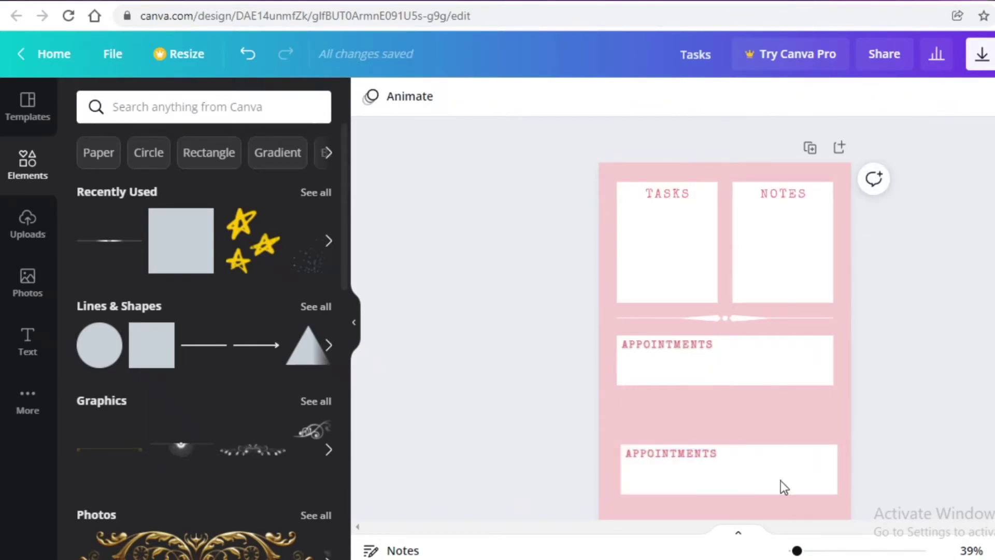
Change the copied heading's text to MEETINGS and shift it to the upper-left corner of the lowest block.
double_click(678, 453)
type("M")
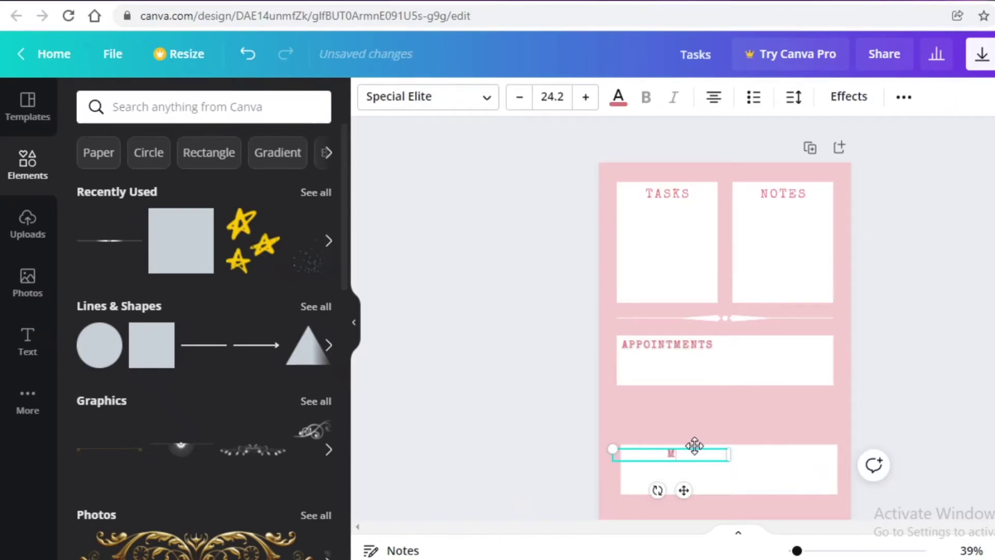
type("GS")
key("Escape")
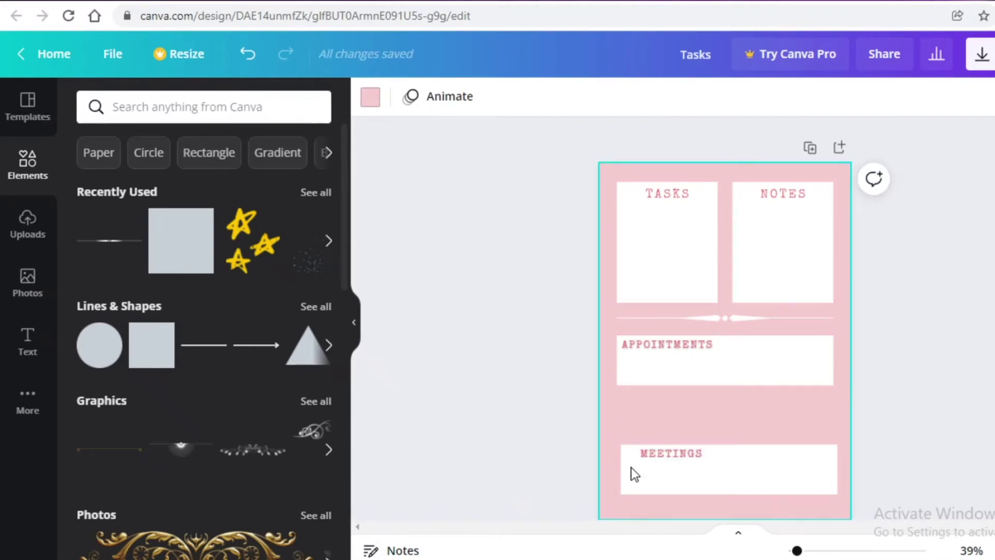
left_click_drag(672, 453, 650, 453)
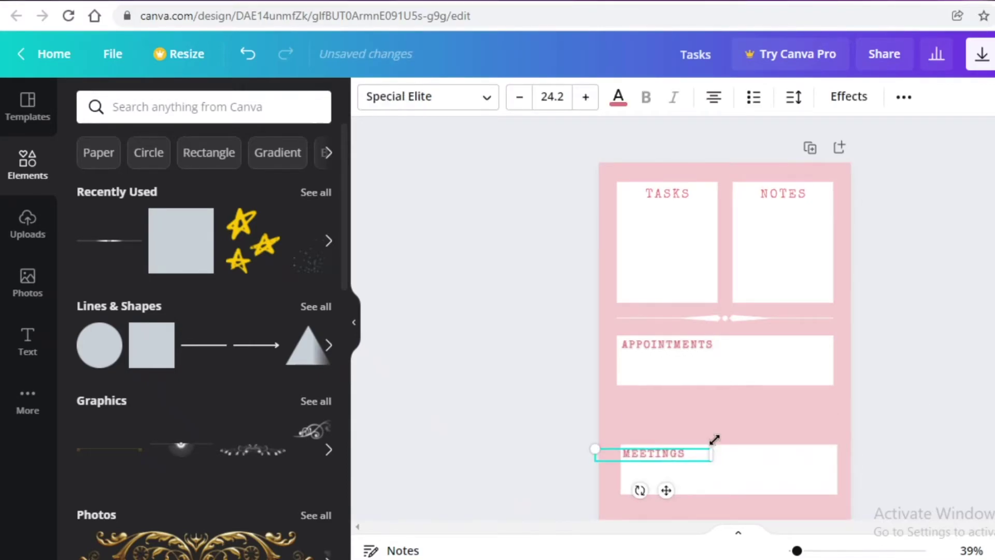
left_click(925, 394)
Align the MEETINGS block with the edges of the blocks above, and move the APPOINTMENTS block down close above it.
left_click_drag(807, 503, 695, 434)
left_click(694, 434)
left_click_drag(744, 477, 738, 476)
left_click_drag(780, 408, 700, 393)
Shift the divider down, and extend the lower edges of the TASKS and NOTES blocks equally toward it.
left_click_drag(713, 318, 710, 344)
left_click(671, 272)
left_click_drag(667, 302, 670, 329)
left_click(778, 295)
left_click_drag(777, 304, 779, 323)
left_click(937, 270)
Nudge the divider slightly down so it sits midway between the upper blocks and the APPOINTMENTS block.
scroll(844, 371, "down", 2)
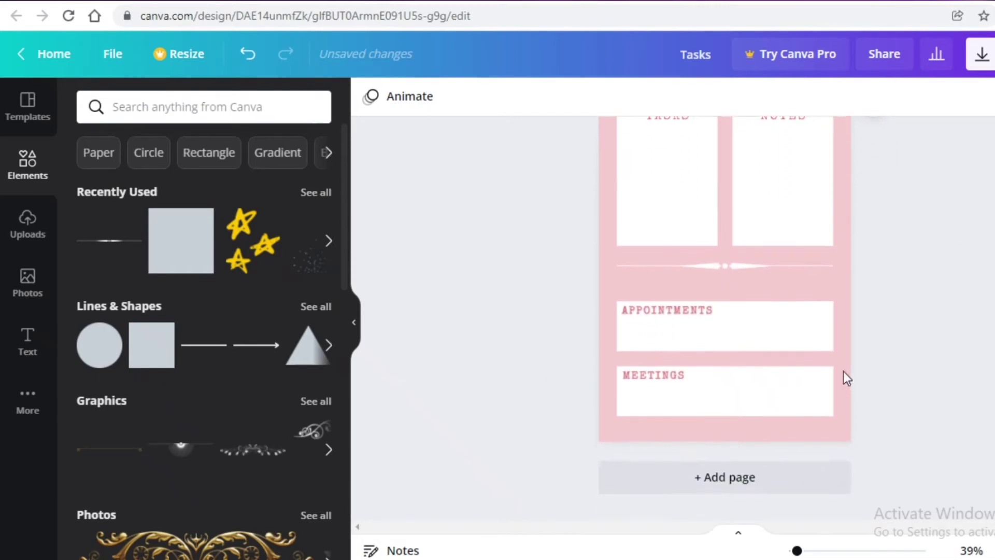
left_click_drag(721, 266, 727, 274)
left_click(867, 329)
scroll(866, 330, "up", 2)
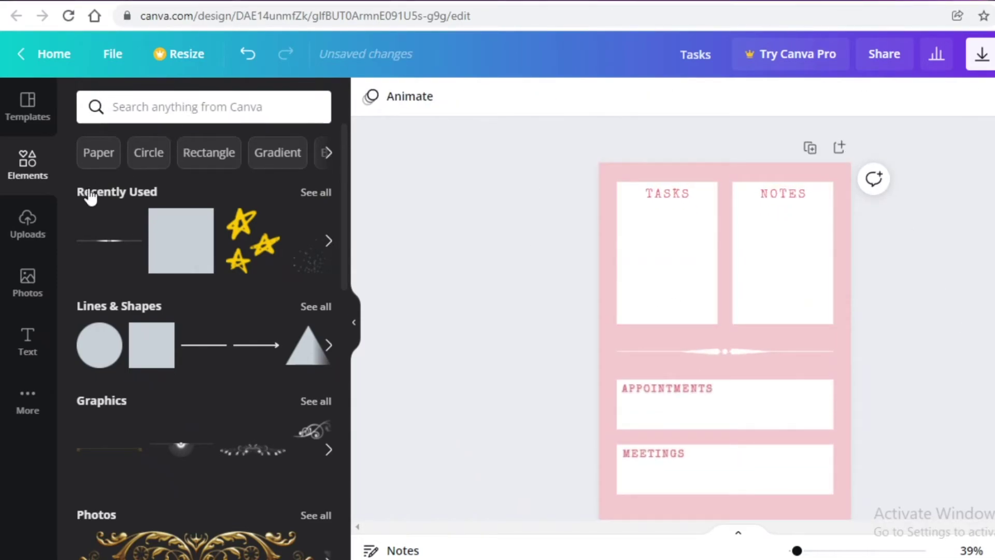
Search the elements library for flowers and limit the results to graphics.
left_click(28, 169)
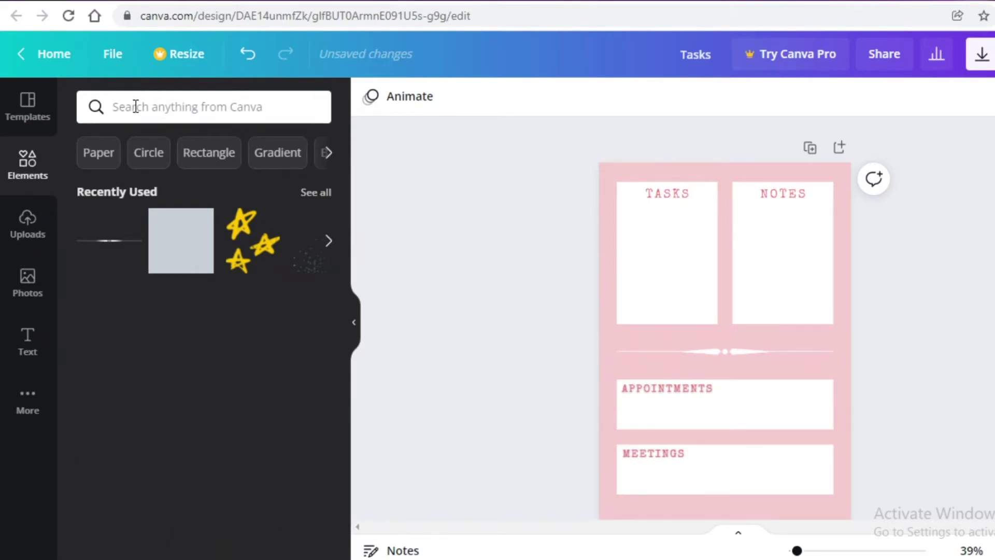
left_click(173, 106)
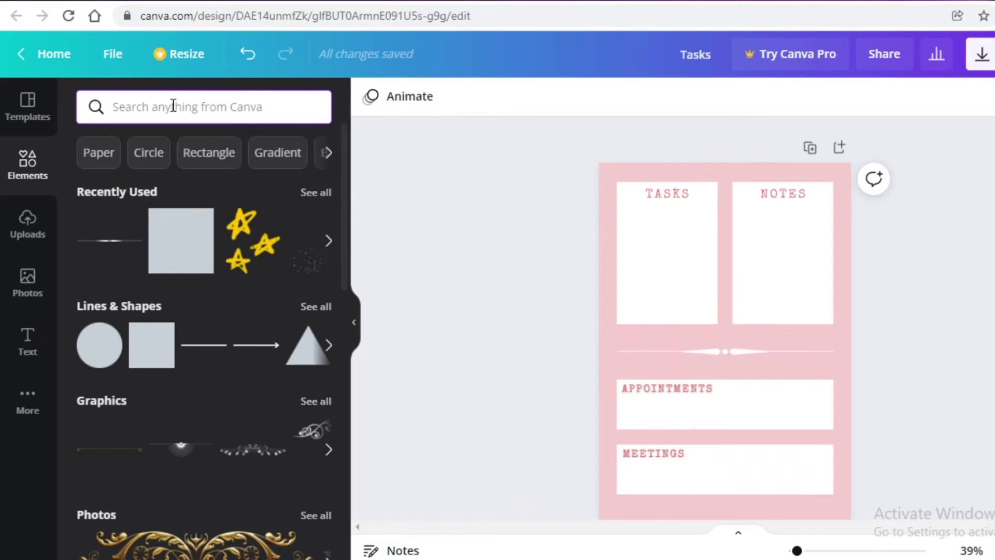
type("flower")
left_click(207, 174)
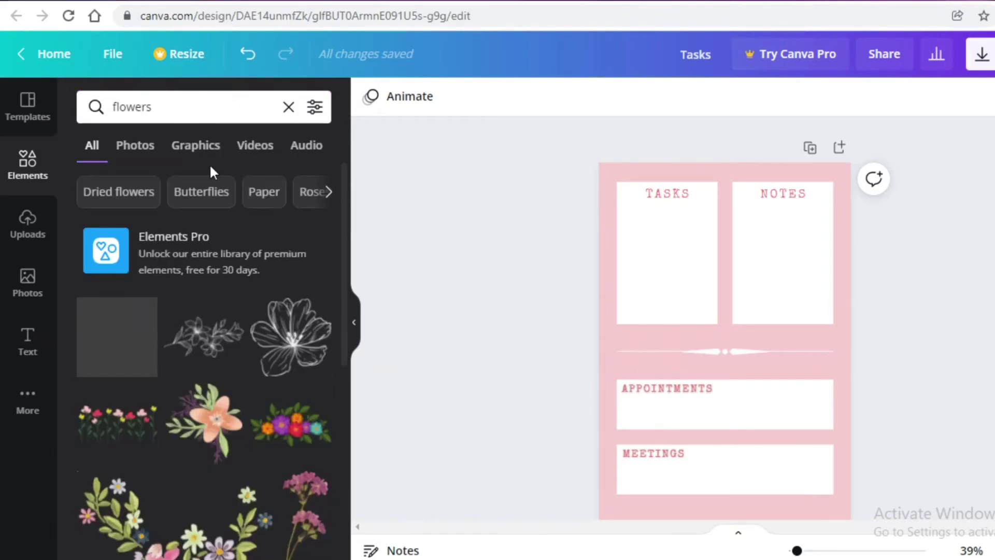
left_click(202, 146)
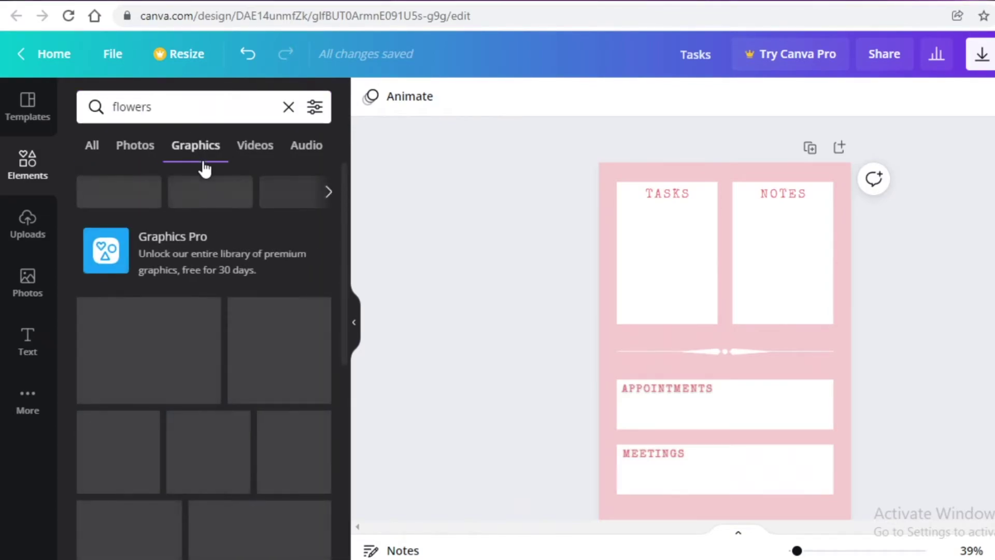
Add the free curved branch with small red flowers from the results to the planner page.
scroll(196, 406, "down", 10)
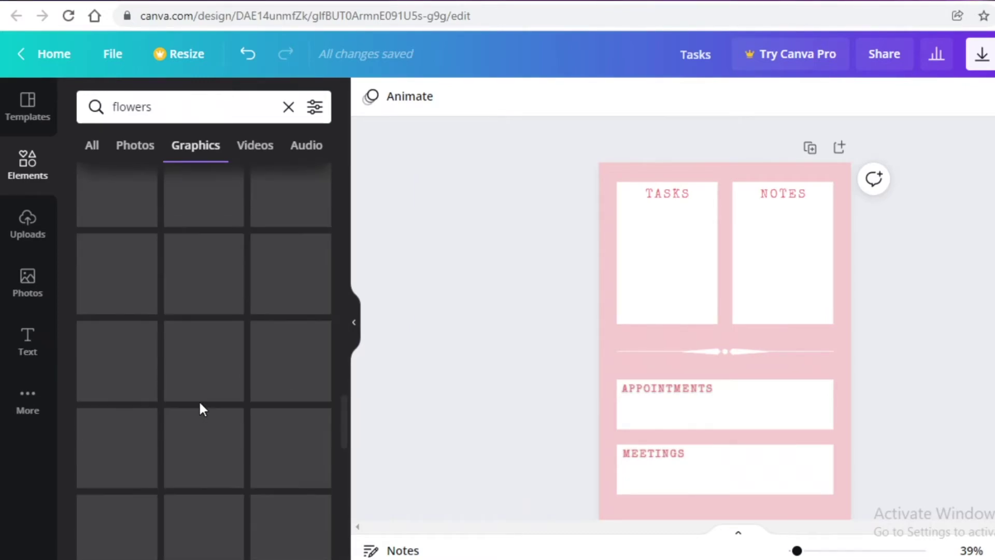
scroll(203, 392, "down", 4)
scroll(203, 390, "up", 7)
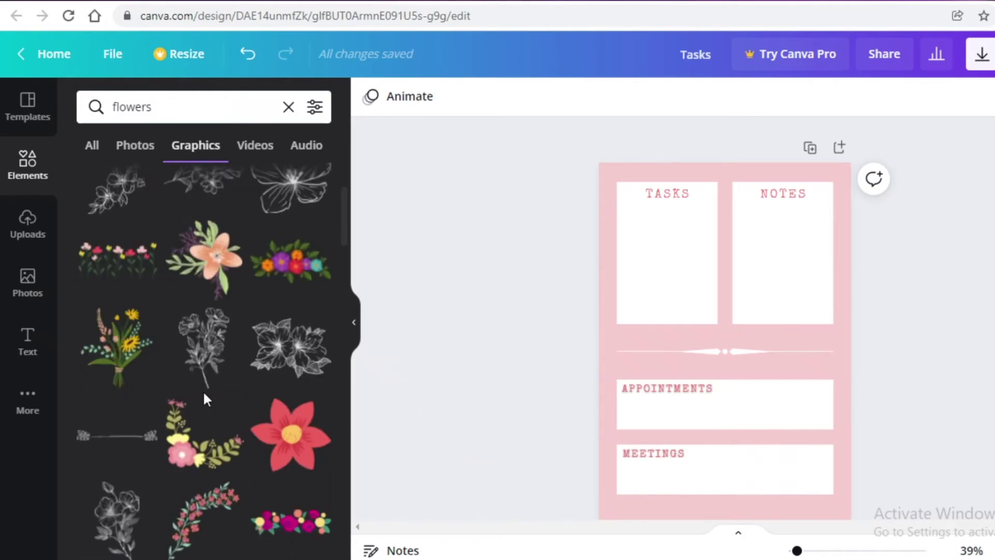
scroll(203, 391, "down", 3)
scroll(103, 291, "down", 2)
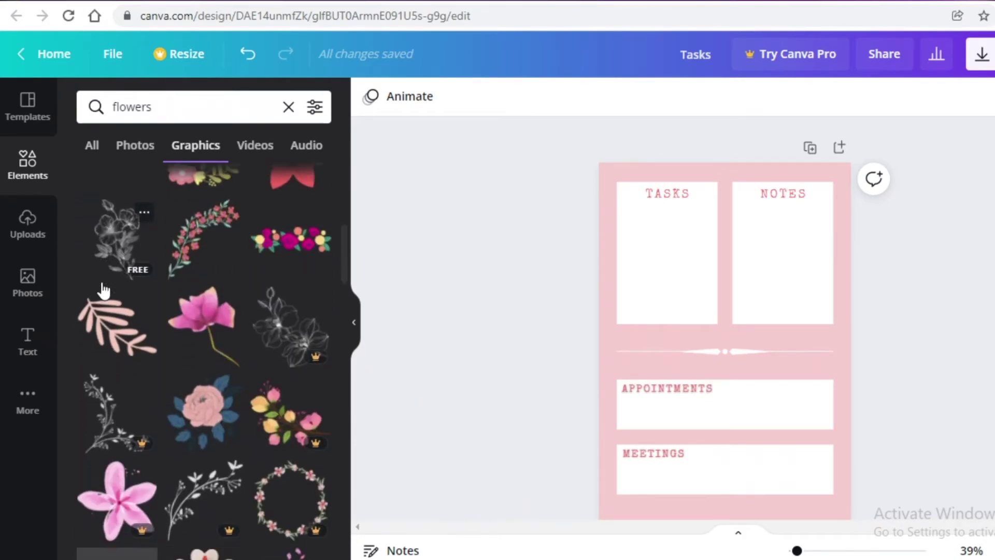
scroll(103, 292, "up", 3)
scroll(104, 296, "down", 3)
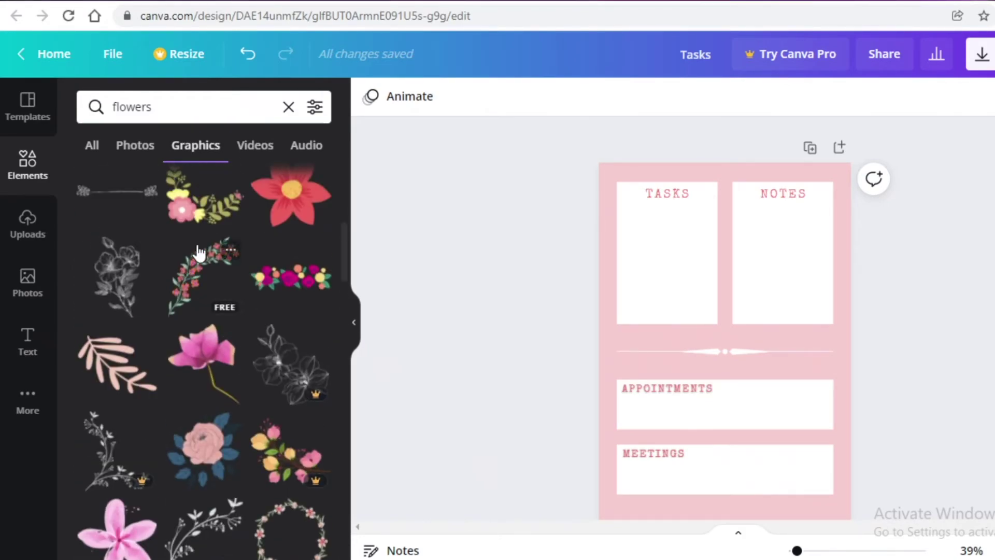
left_click(202, 280)
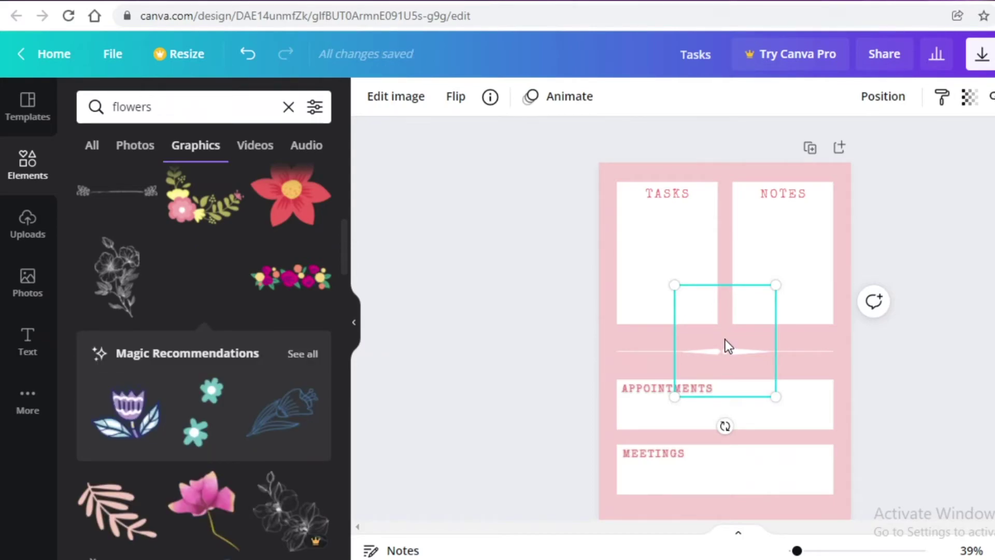
Shrink the flower branch to about half its size and place it against the right edge of the NOTES block, below its middle.
left_click_drag(722, 330, 781, 249)
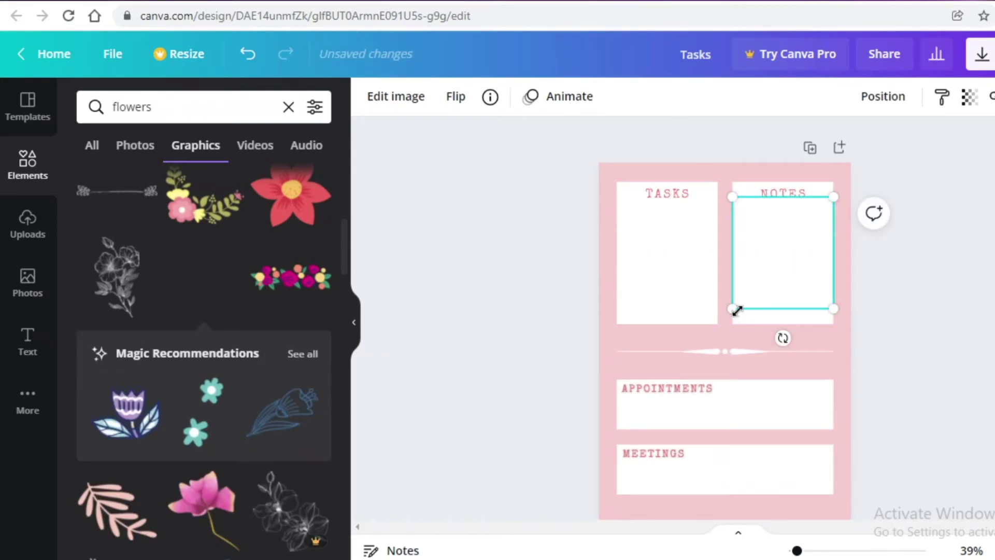
left_click_drag(736, 309, 782, 248)
left_click_drag(804, 207, 765, 230)
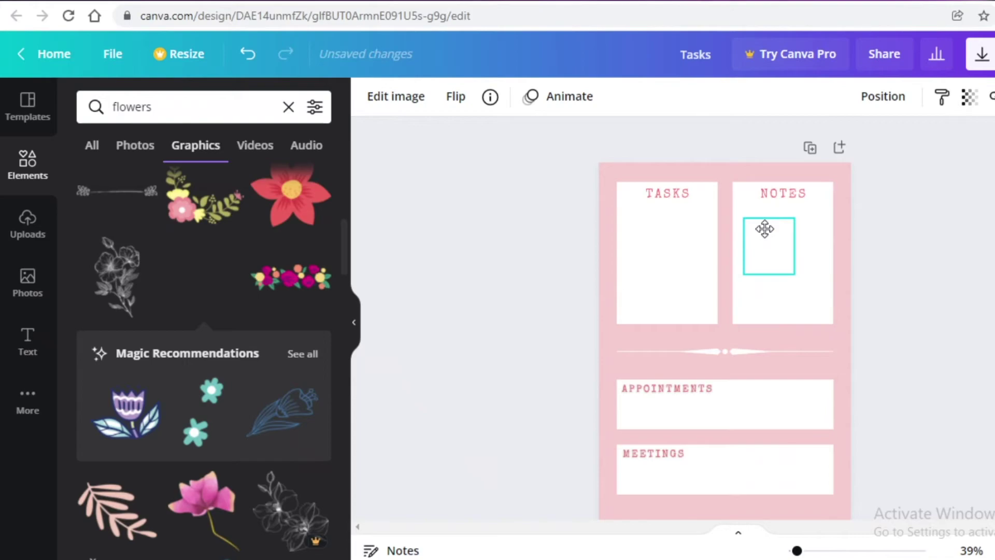
left_click_drag(764, 228, 796, 263)
Send the flower branch in the NOTES block to the back of the layer order.
left_click(968, 250)
left_click(777, 251)
right_click(797, 263)
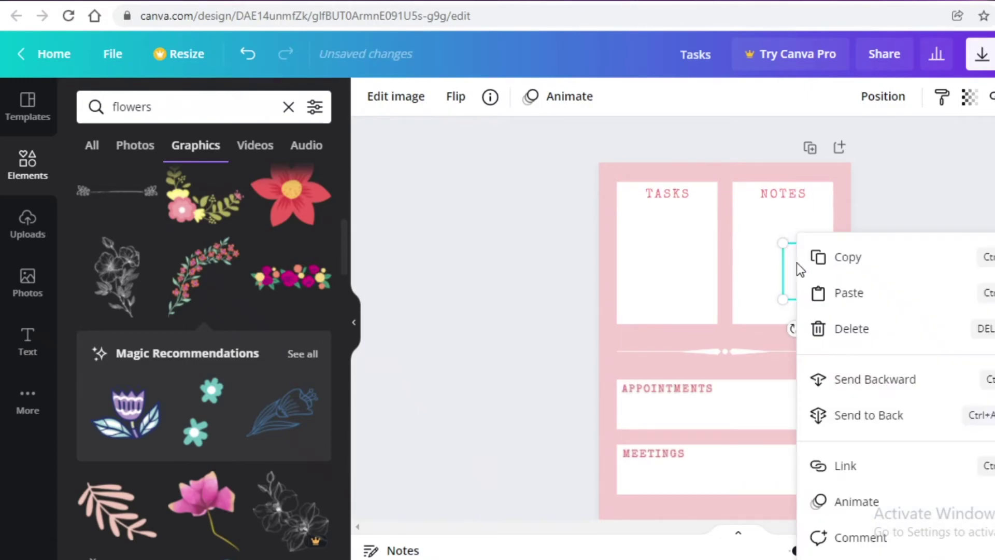
left_click(862, 414)
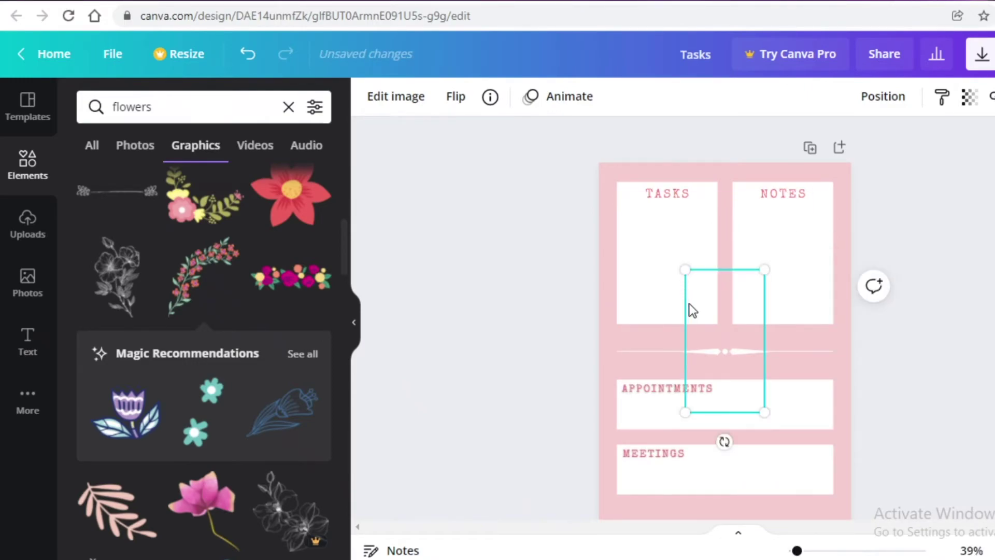
left_click_drag(714, 303, 663, 242)
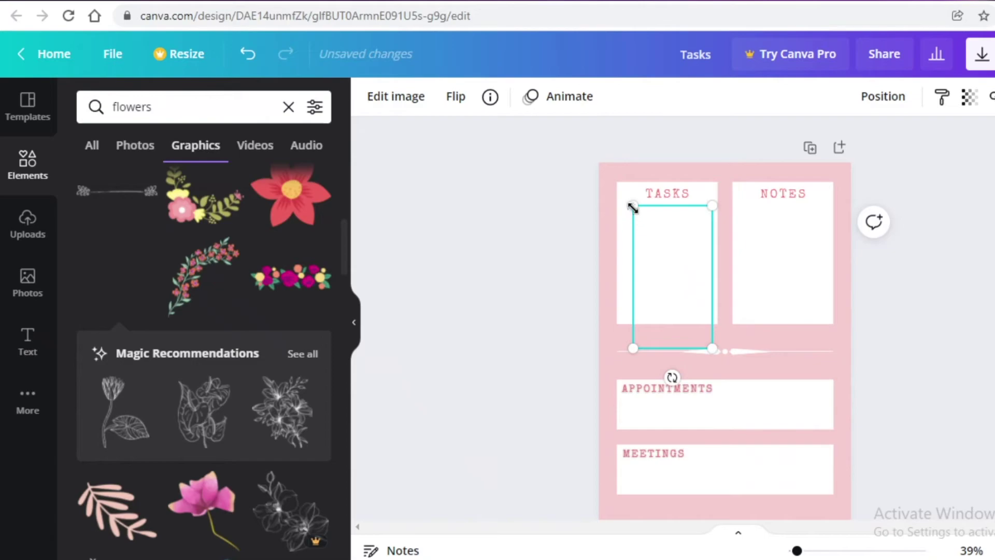
left_click_drag(633, 208, 668, 292)
key("Delete")
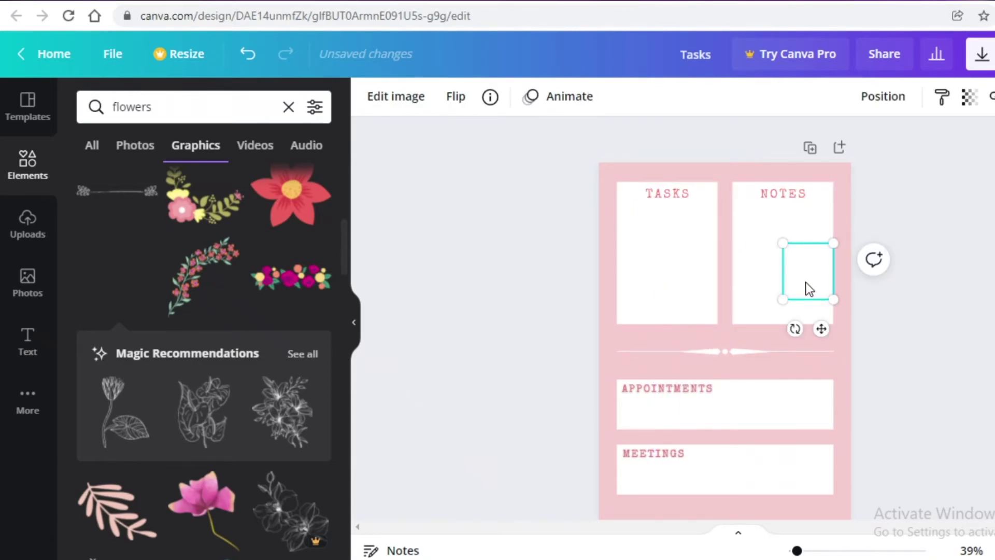
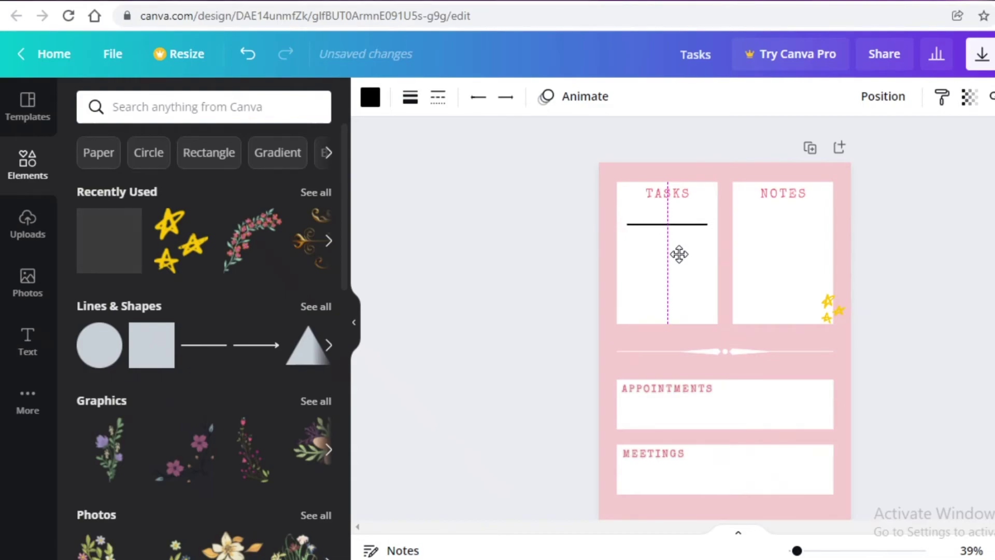
Duplicate the black line just below the first one in the TASKS block and place the curved red flower branch over the NOTES block.
left_click_drag(679, 254, 786, 264)
key("ctrl+d")
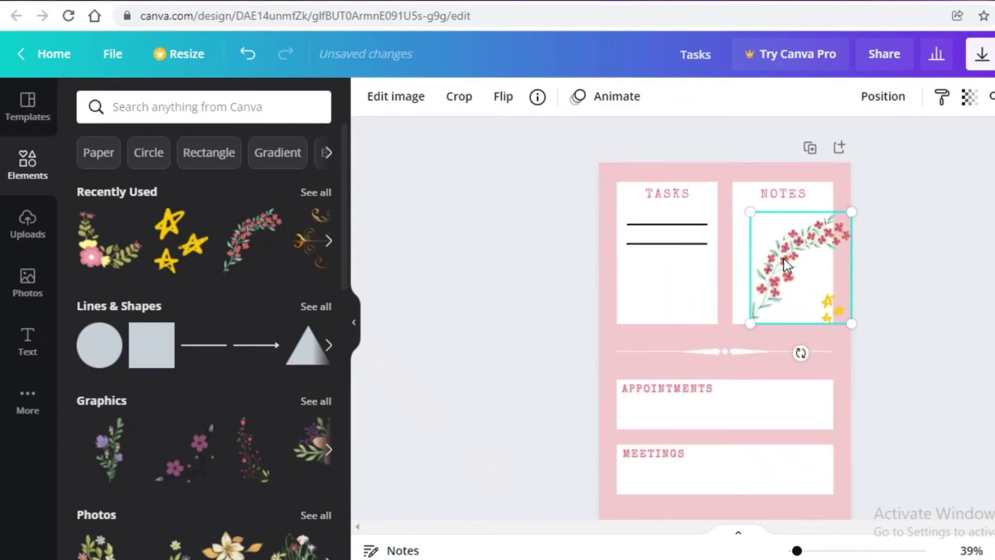
Shrink the flower branch to about 3.4 × 3.7 in the NOTES block's lower-right corner and set its transparency to 42.
left_click_drag(851, 323, 761, 276)
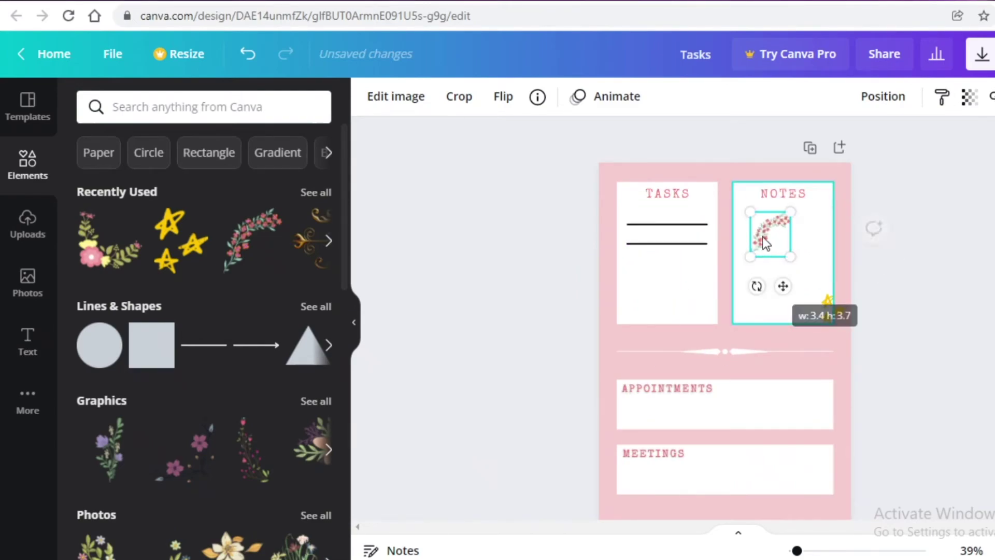
left_click_drag(766, 240, 809, 315)
left_click(846, 99)
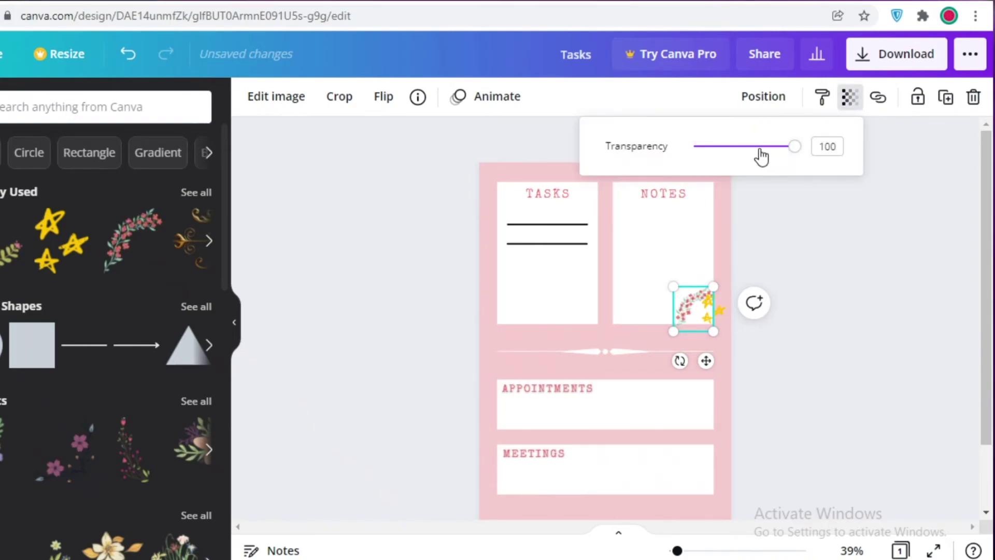
left_click_drag(796, 154, 761, 154)
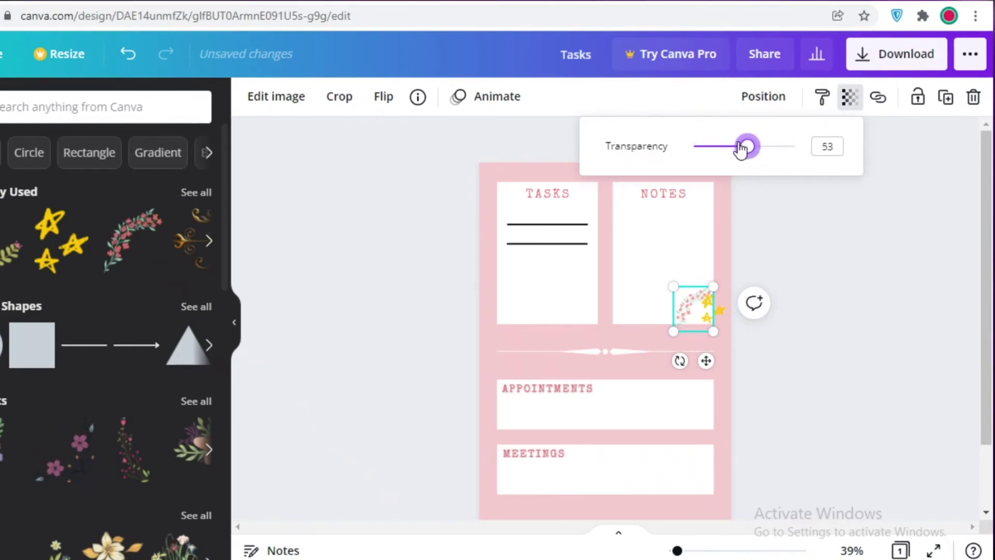
Enlarge the faded flower branch so it overhangs the NOTES block's right edge, and delete the yellow stars.
left_click_drag(714, 286, 774, 219)
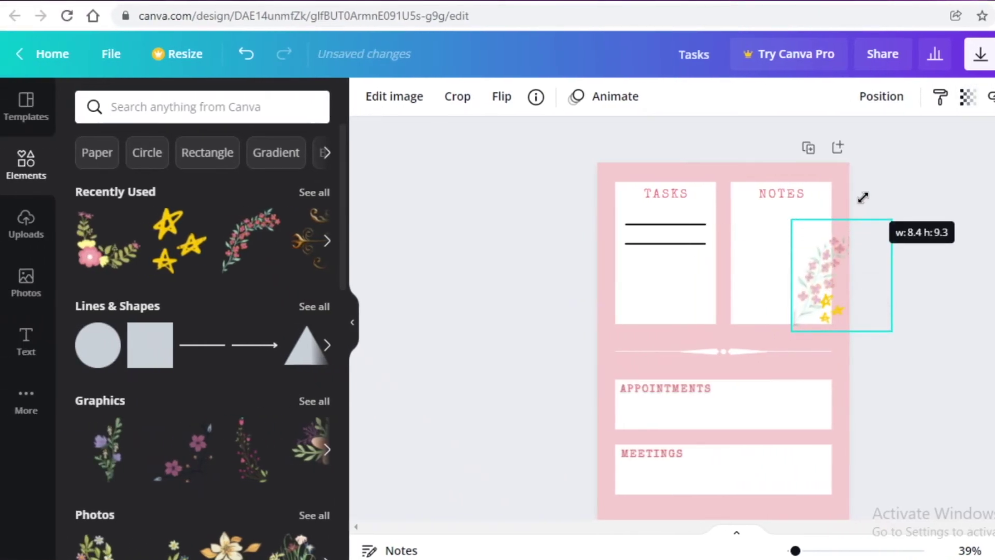
mouse_move(808, 279)
left_mouse_down()
mouse_move(763, 266)
mouse_move(803, 298)
mouse_move(695, 306)
mouse_move(596, 288)
mouse_move(808, 223)
mouse_move(813, 200)
mouse_move(807, 256)
mouse_move(816, 270)
left_mouse_up()
left_click(837, 315)
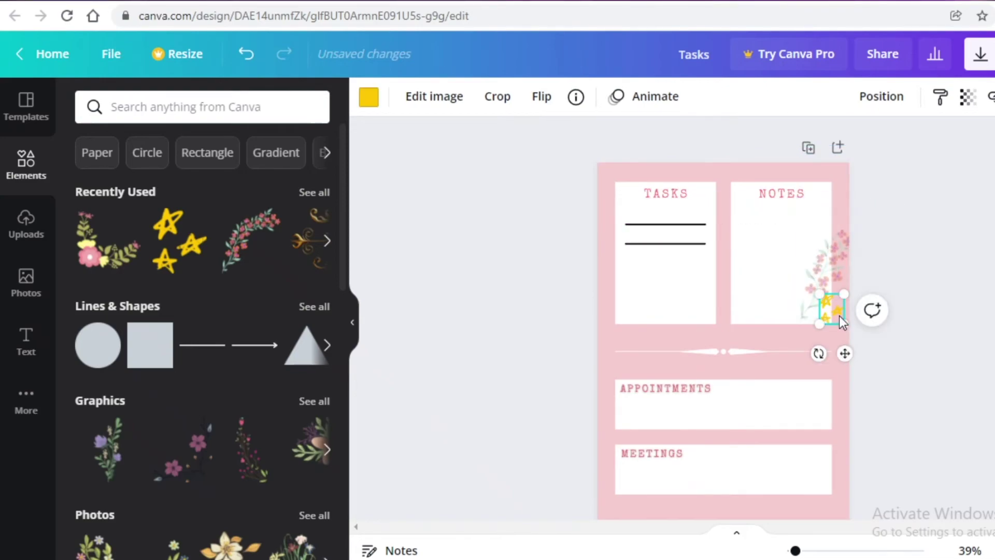
key("Delete")
Rotate the flower branch to about -50° and move it to the middle of the NOTES block.
left_click(829, 252)
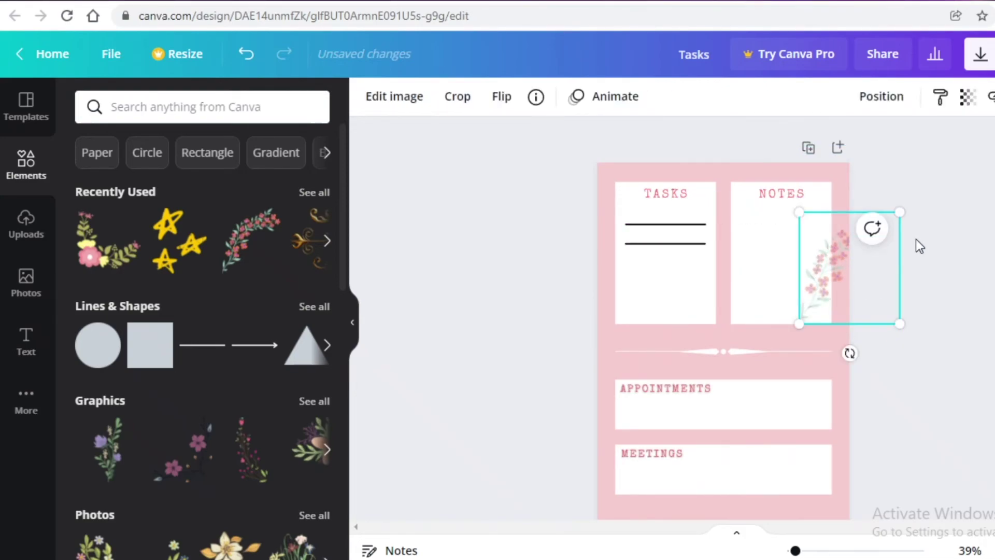
left_click_drag(850, 353, 946, 342)
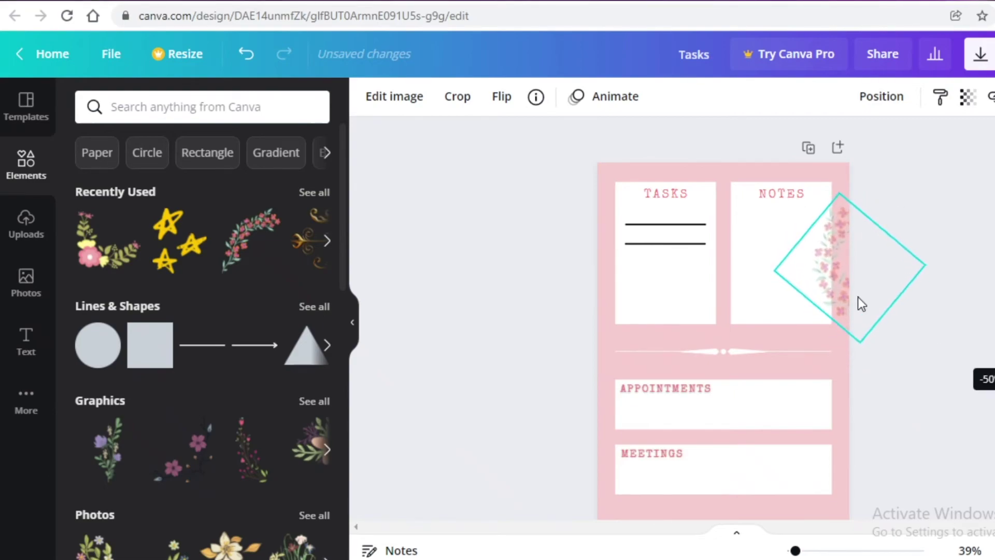
left_click_drag(849, 295, 796, 280)
Fade the flower branch to a transparency of about 32 and rotate it further counterclockwise, nudging it slightly up within the NOTES block.
left_click(961, 100)
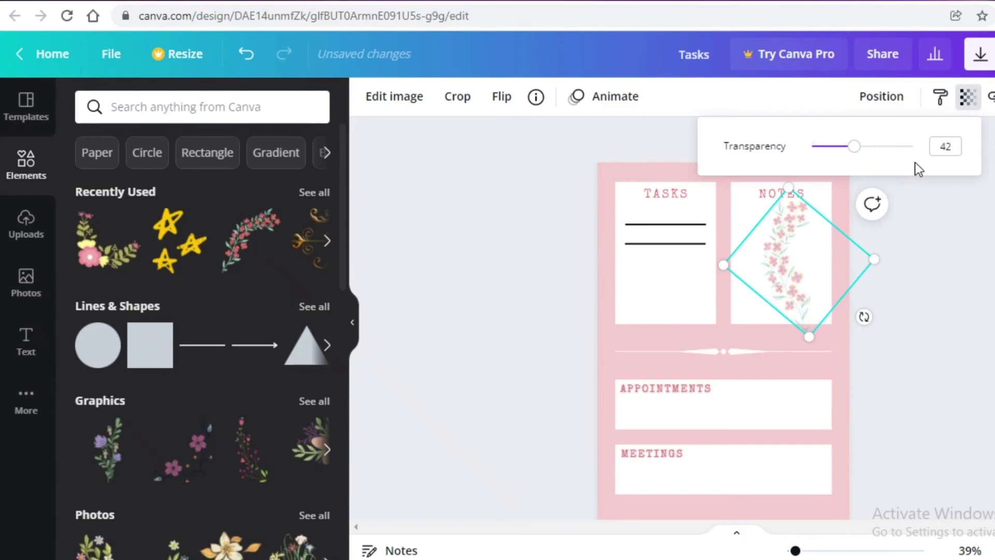
left_click_drag(853, 146, 849, 166)
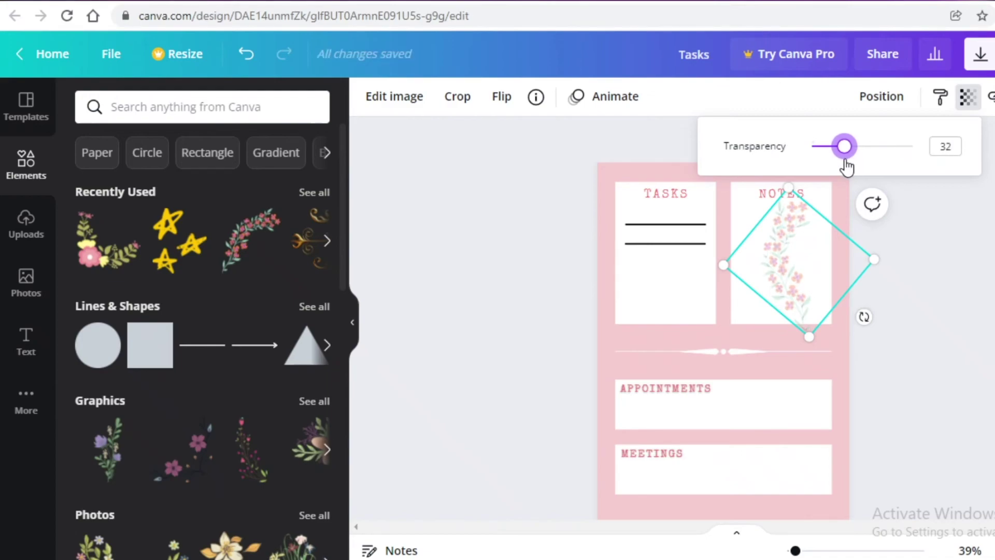
left_click_drag(864, 317, 916, 304)
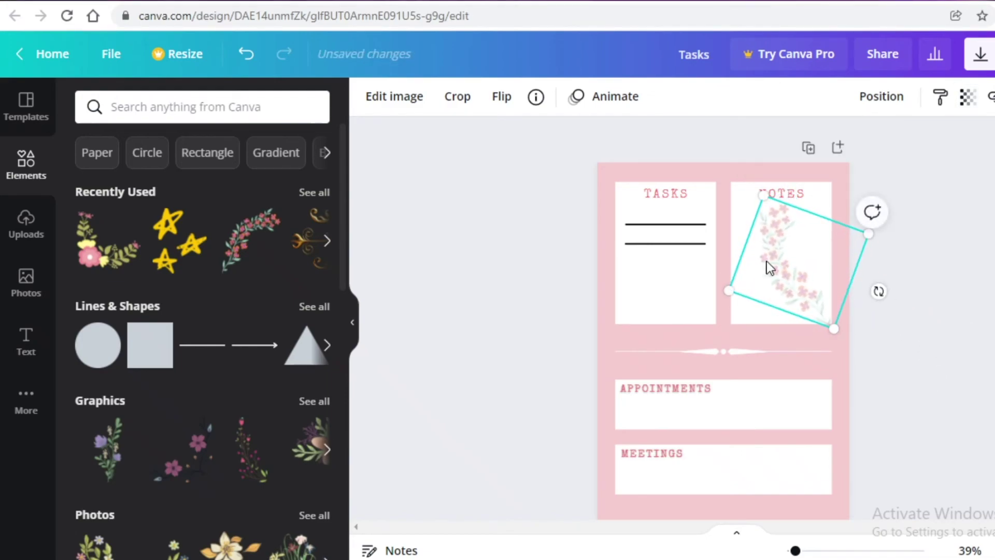
left_click_drag(766, 260, 760, 250)
left_click(927, 260)
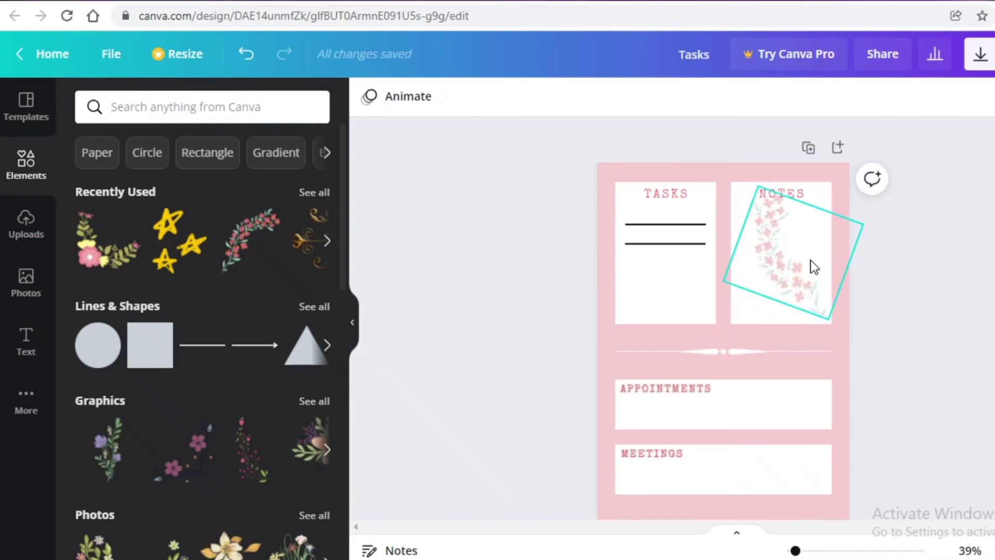
Try a duplicate of the flower branch in the TASKS block and remove that copy.
left_click(786, 262)
left_click(786, 263)
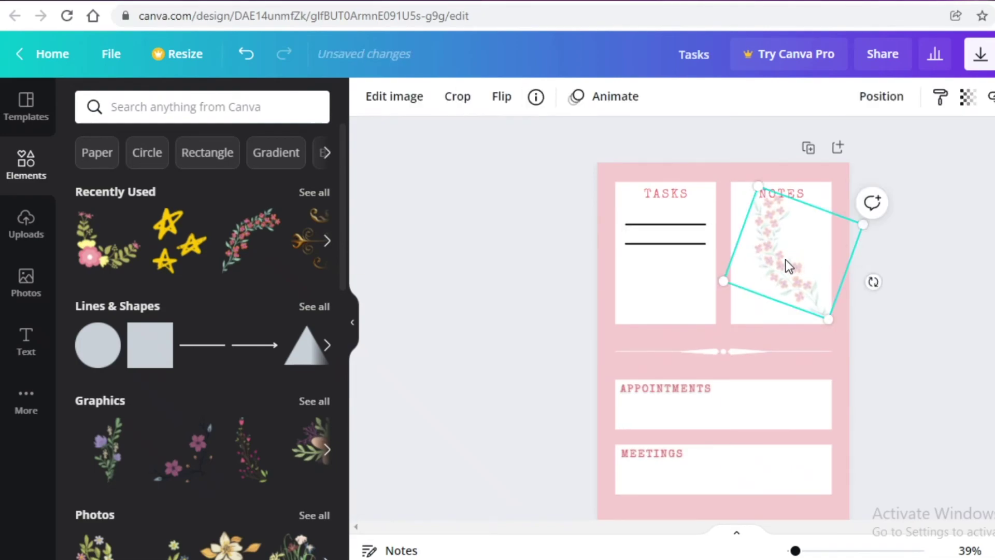
key("ctrl+z")
left_click_drag(686, 278, 677, 248)
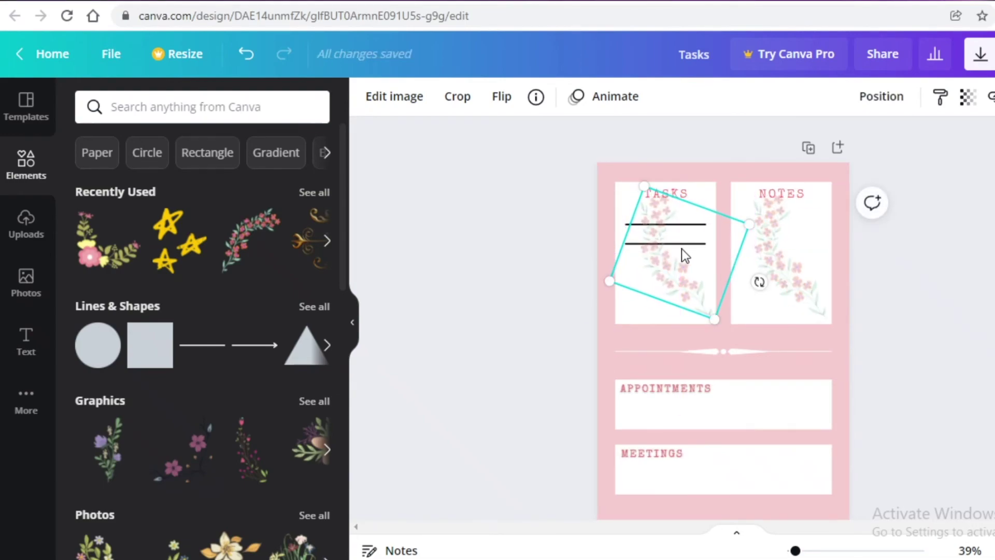
left_click(939, 193)
left_click(678, 242)
left_click_drag(649, 231, 922, 251)
key("Delete")
Recolour the two black TASKS lines with the dark pink document colour and add a duplicate line below them.
left_click(669, 228)
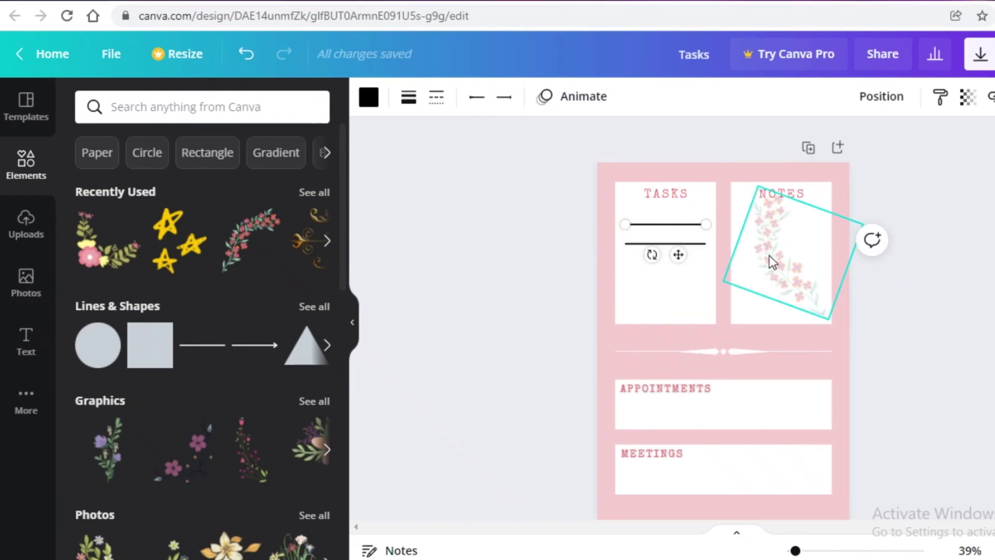
left_click(370, 106)
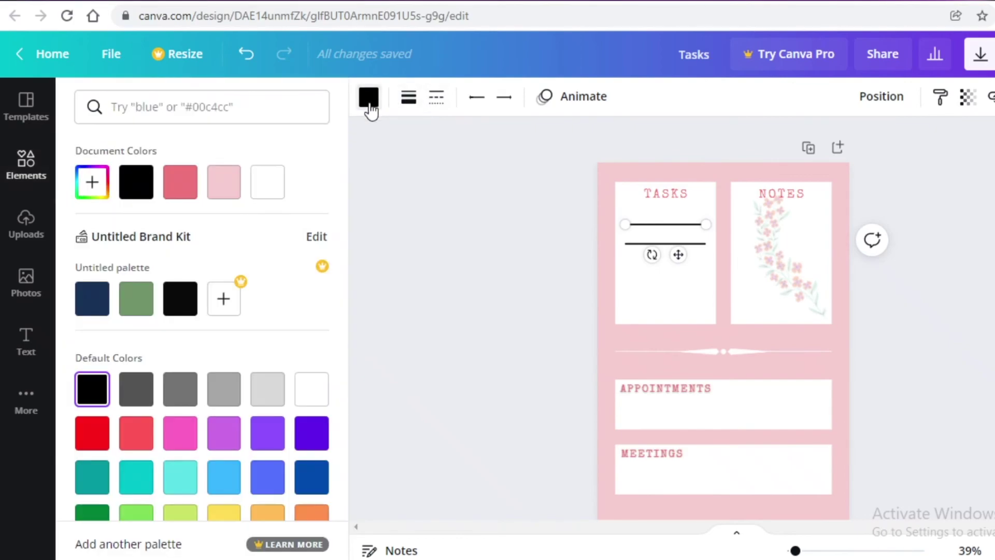
left_click(186, 183)
left_click(661, 244)
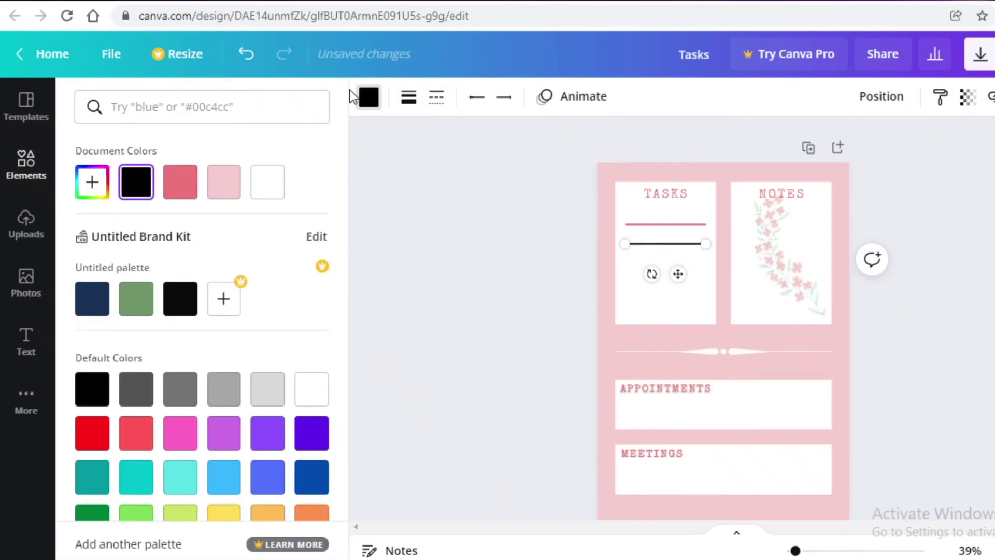
left_click(187, 183)
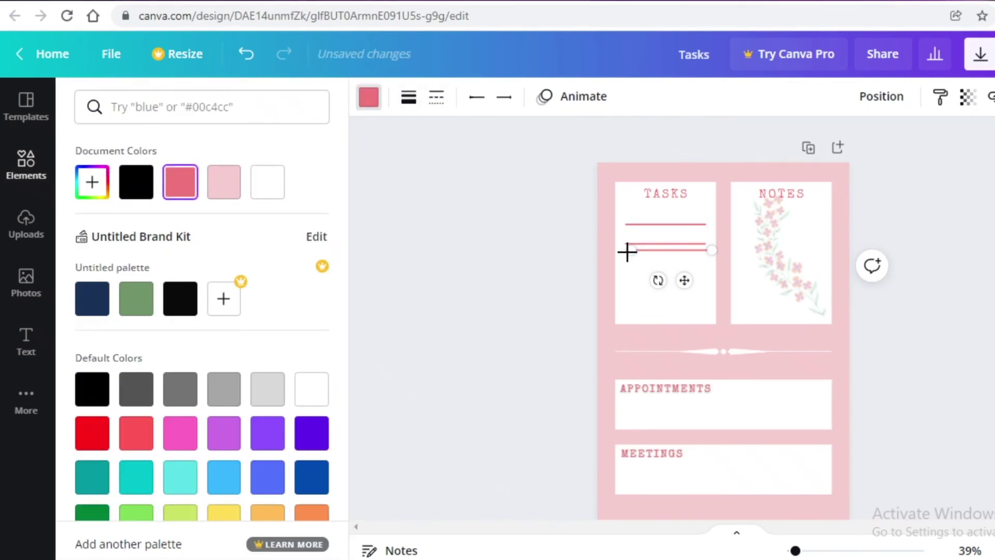
mouse_move(678, 273)
left_mouse_down()
mouse_move(678, 295)
mouse_move(678, 287)
left_mouse_up()
left_click(575, 307)
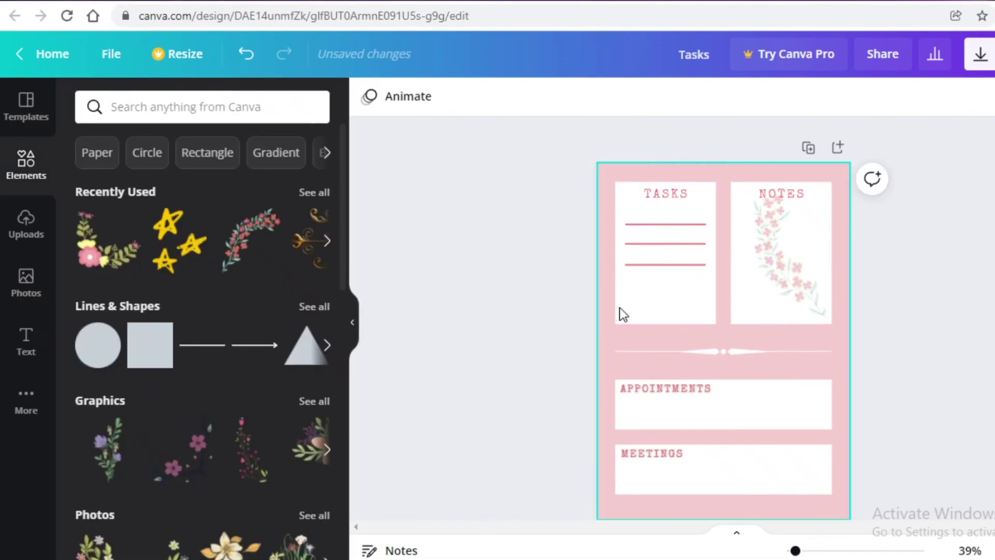
mouse_move(664, 295)
left_mouse_down()
mouse_move(664, 223)
mouse_move(663, 295)
left_mouse_up()
left_click(440, 323)
left_click_drag(500, 317, 666, 219)
left_click(638, 297)
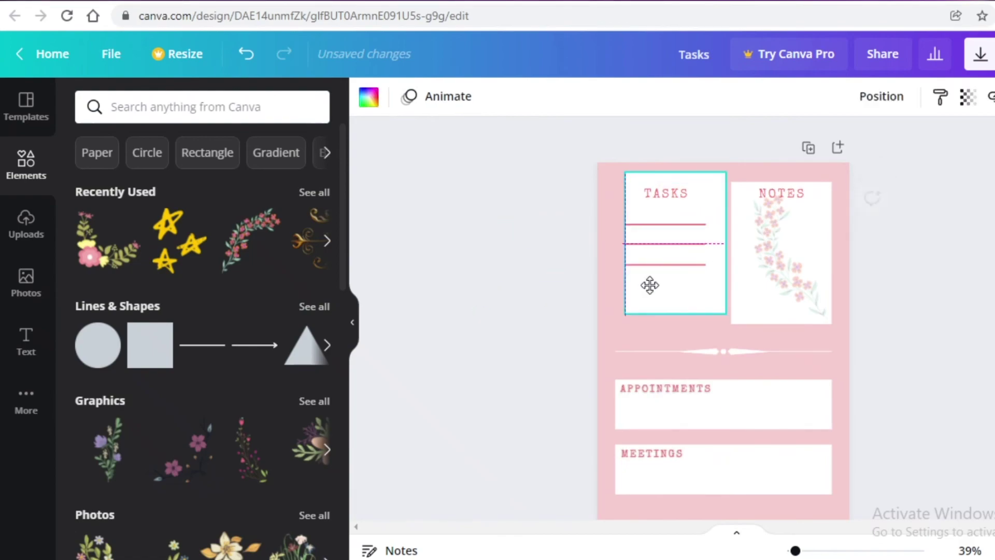
right_click(548, 328)
left_click(562, 340)
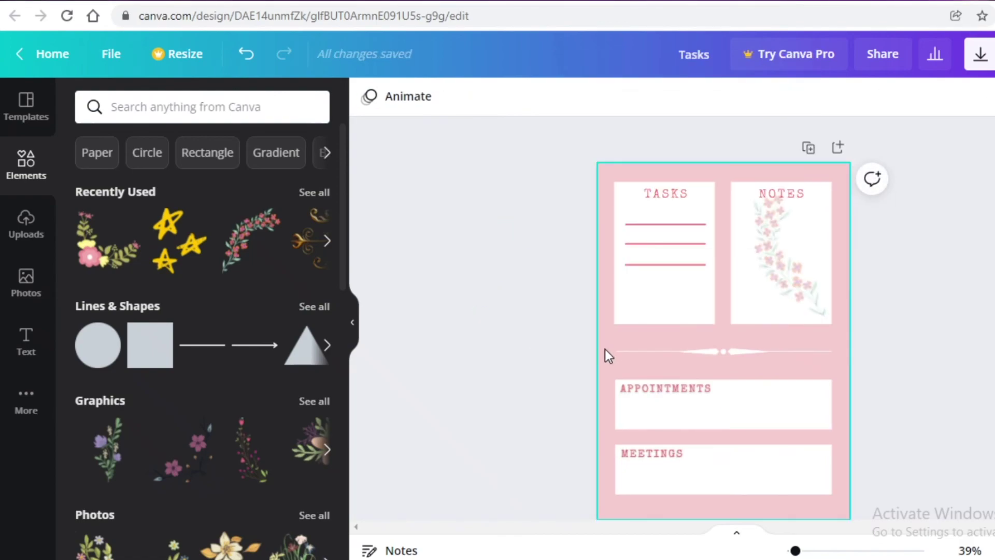
left_click(677, 286)
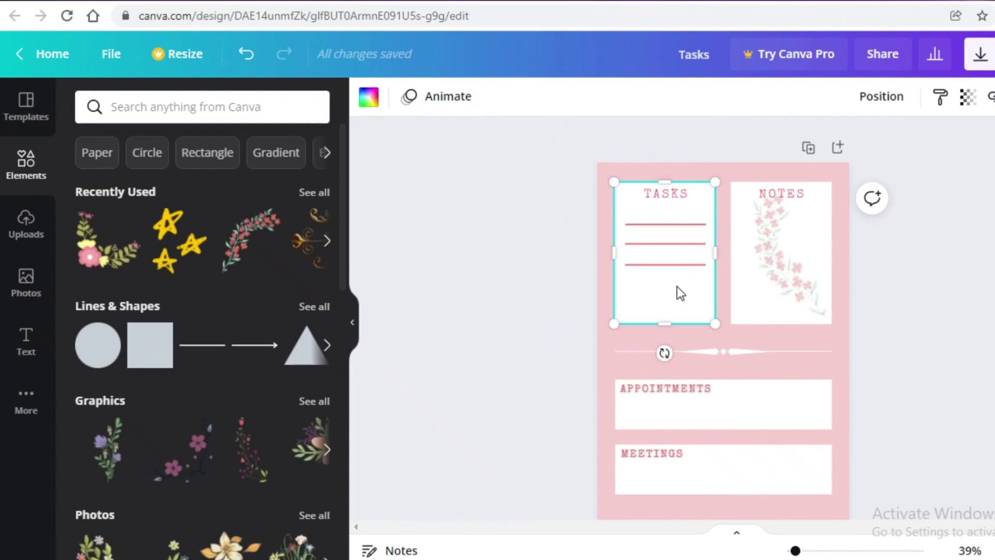
Move the third line in the TASKS block slightly up to even out the line spacing.
mouse_move(650, 272)
left_mouse_down()
mouse_move(650, 265)
mouse_move(643, 277)
left_mouse_up()
left_click(647, 278)
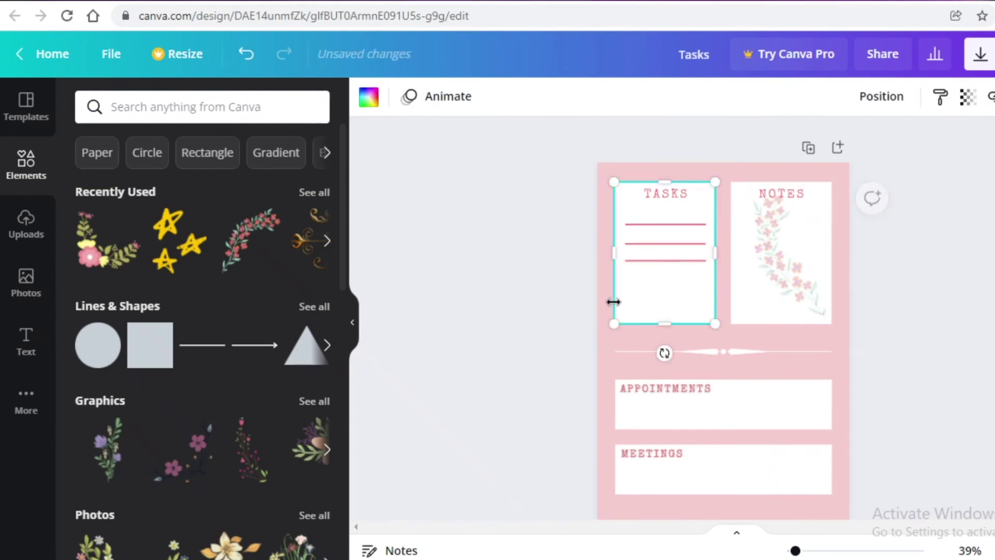
Copy the three pink TASKS lines into the NOTES block at the same height, keeping its heading and flower branch uncovered.
left_click_drag(483, 294, 795, 196)
key("ctrl+d")
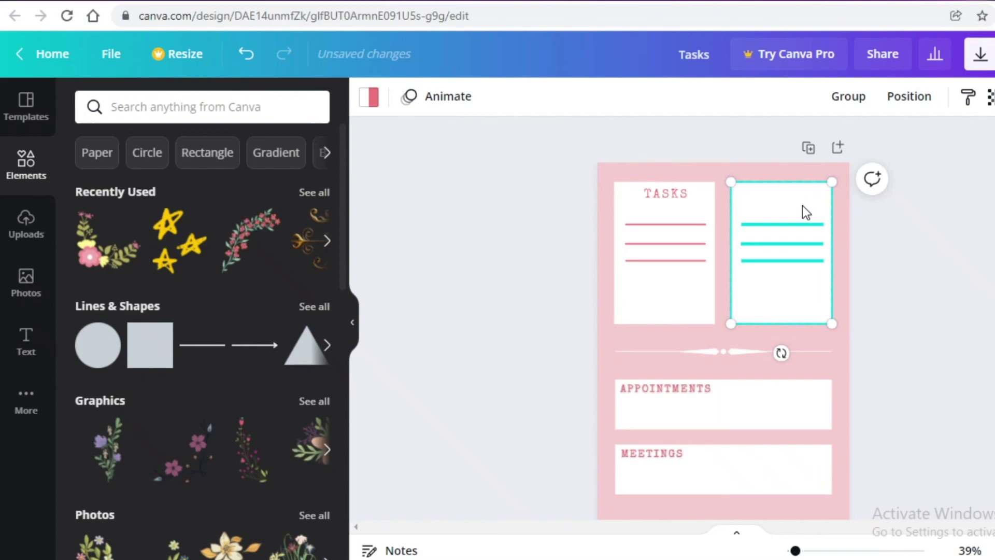
left_click(553, 254)
left_click(750, 204)
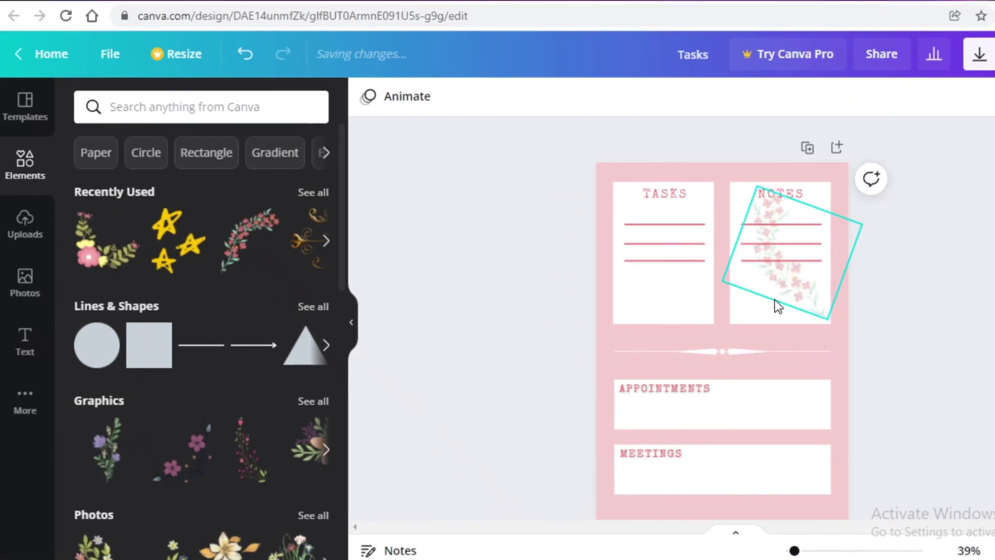
left_click(489, 252)
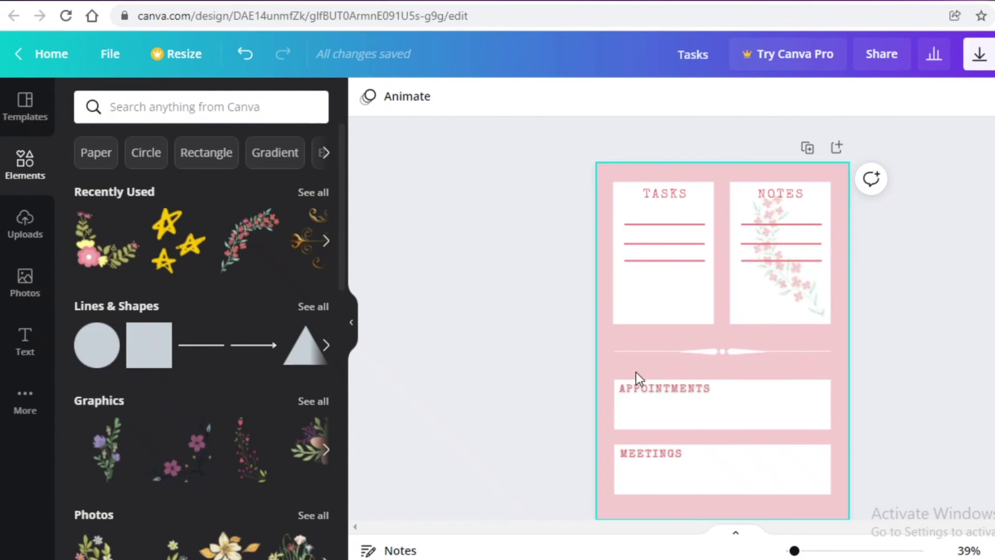
right_click(918, 255)
left_click(492, 317)
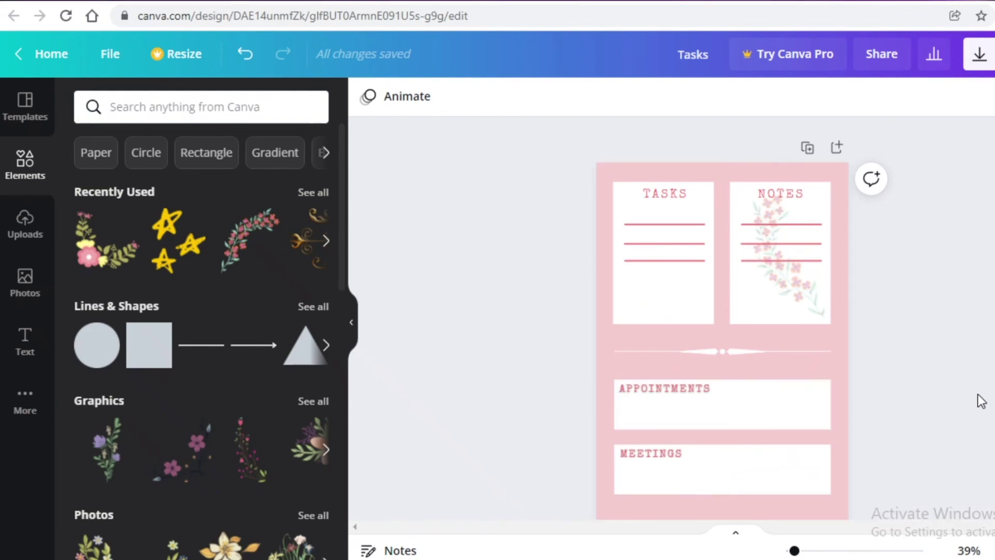
scroll(590, 456, "down", 2)
scroll(777, 419, "up", 2)
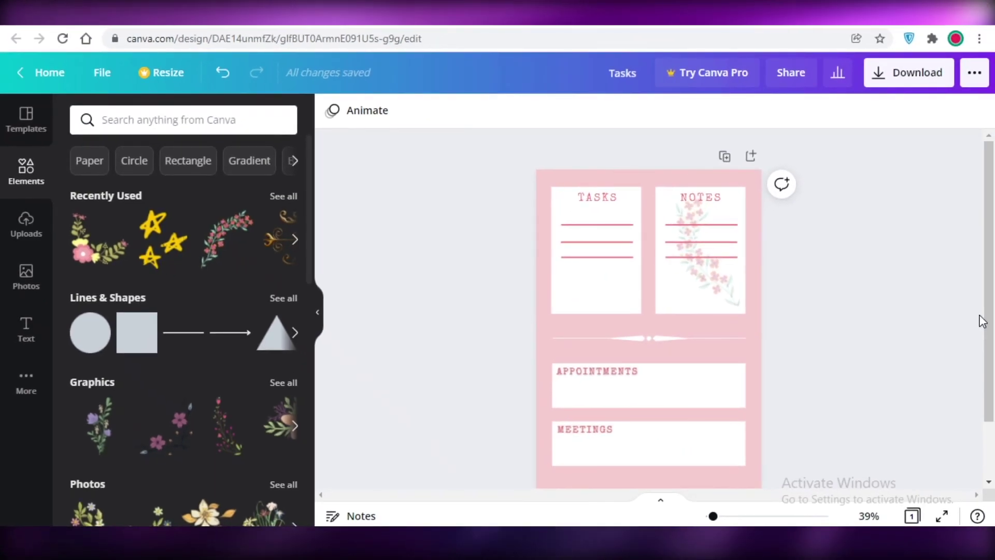
scroll(675, 300, "down", 2)
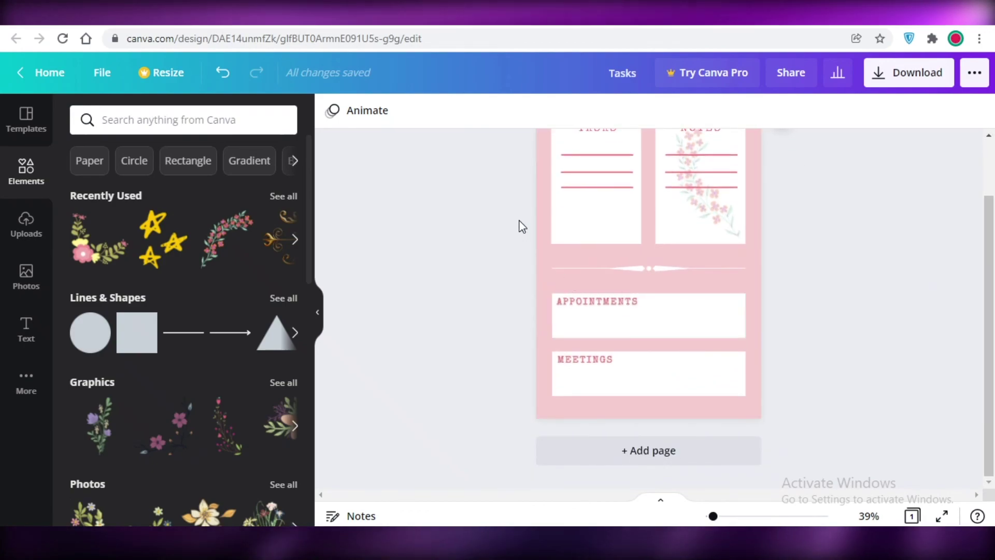